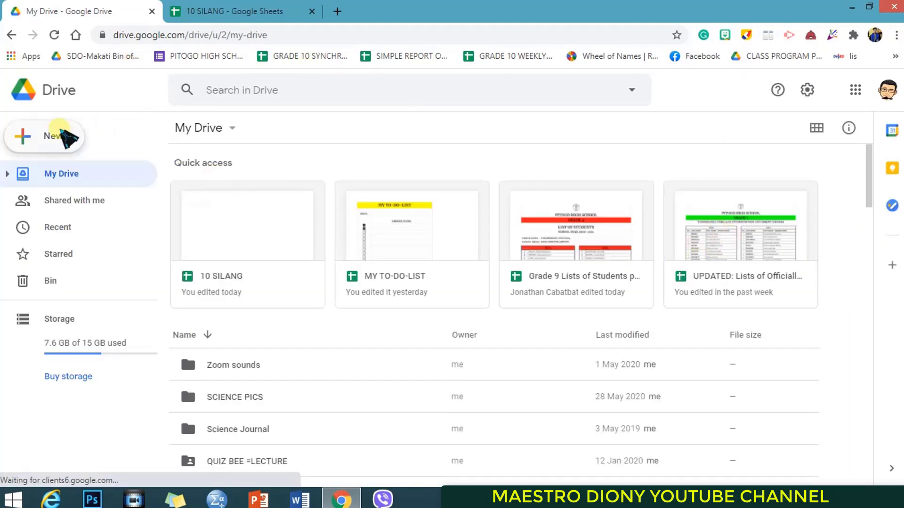
Step: Create a new blank Google Sheets spreadsheet in Drive
click(61, 136)
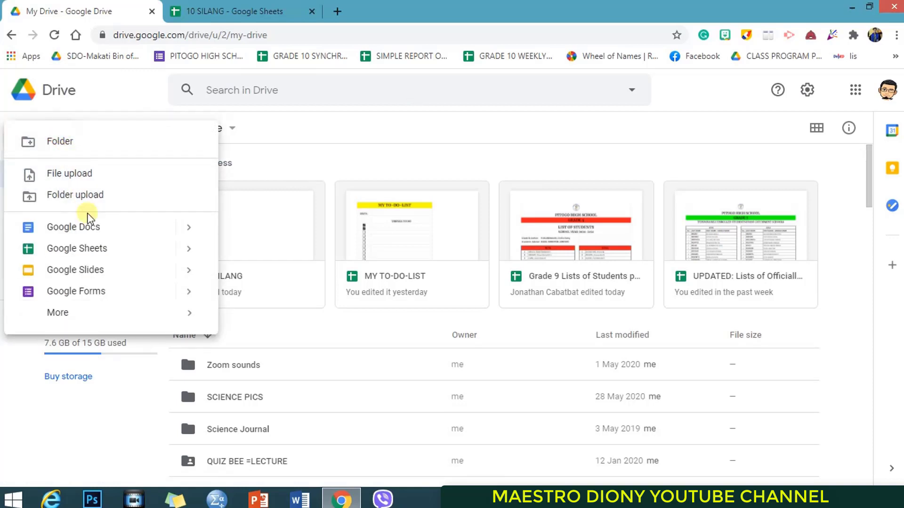
click(190, 250)
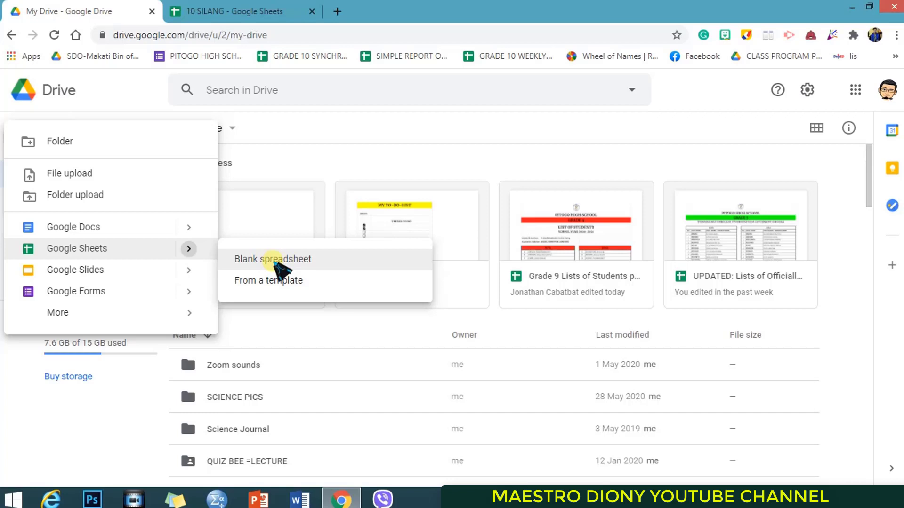
click(282, 270)
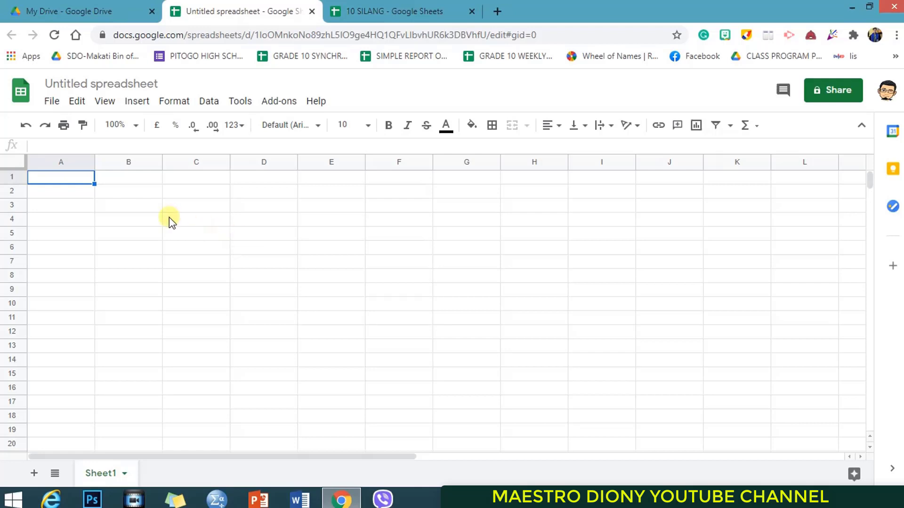
Step: Highlight columns A to E and rows 1 to 5 one at a time to examine the sheet's layout
click(64, 163)
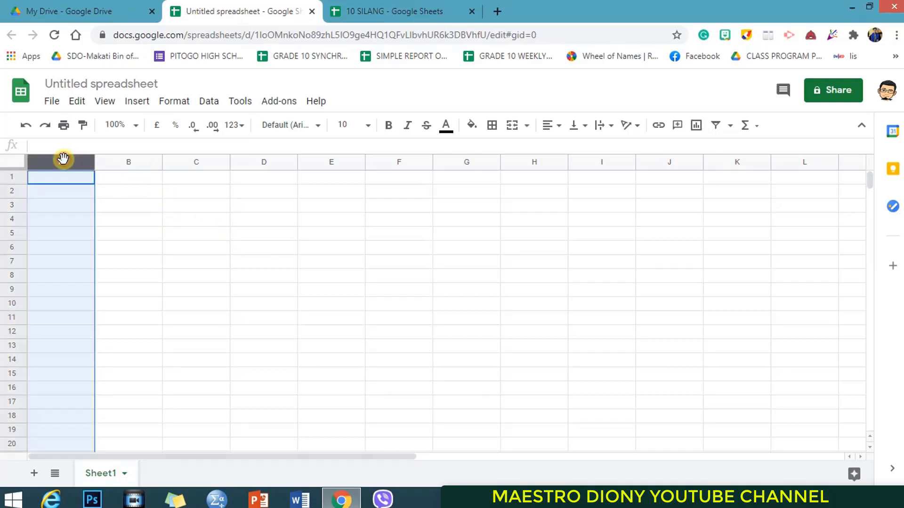
click(129, 163)
click(196, 163)
click(263, 163)
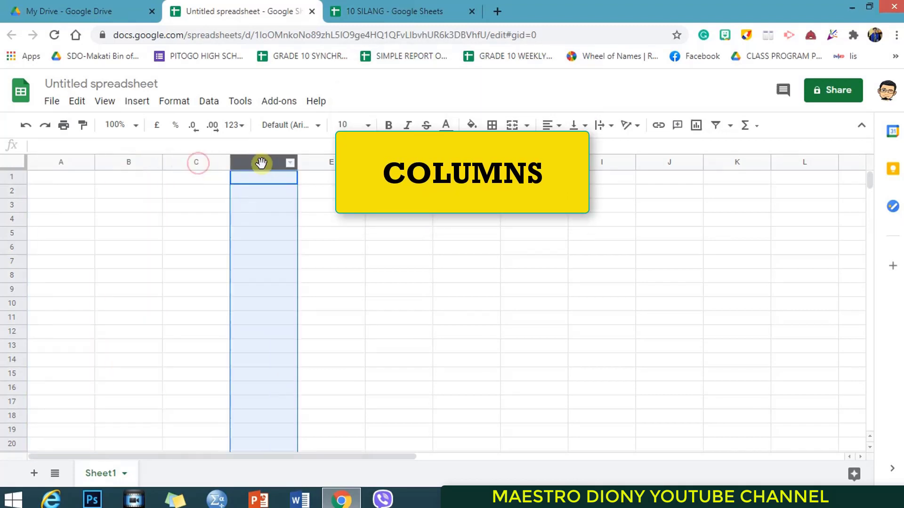
click(326, 165)
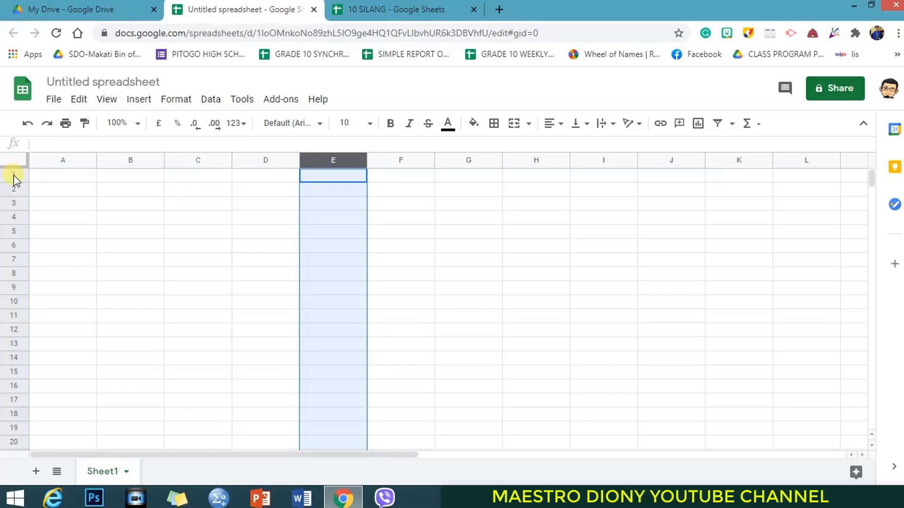
click(12, 178)
click(9, 191)
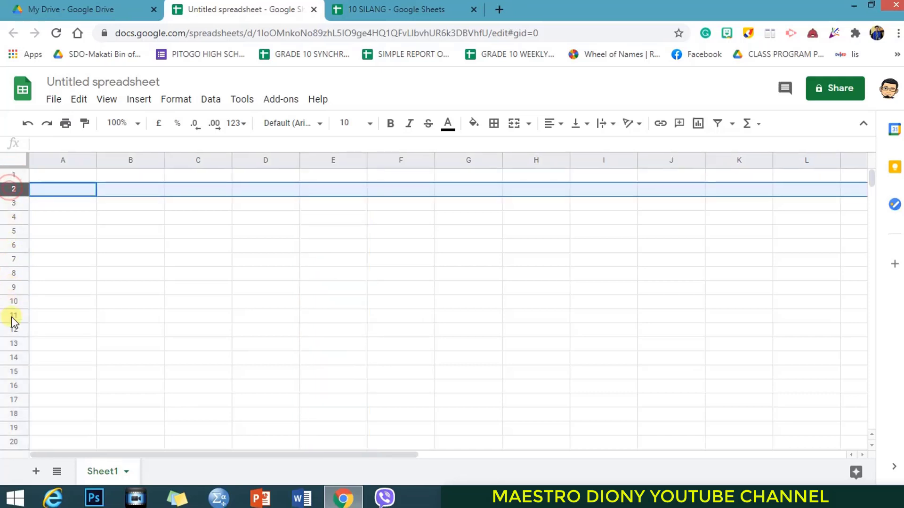
click(10, 205)
click(10, 218)
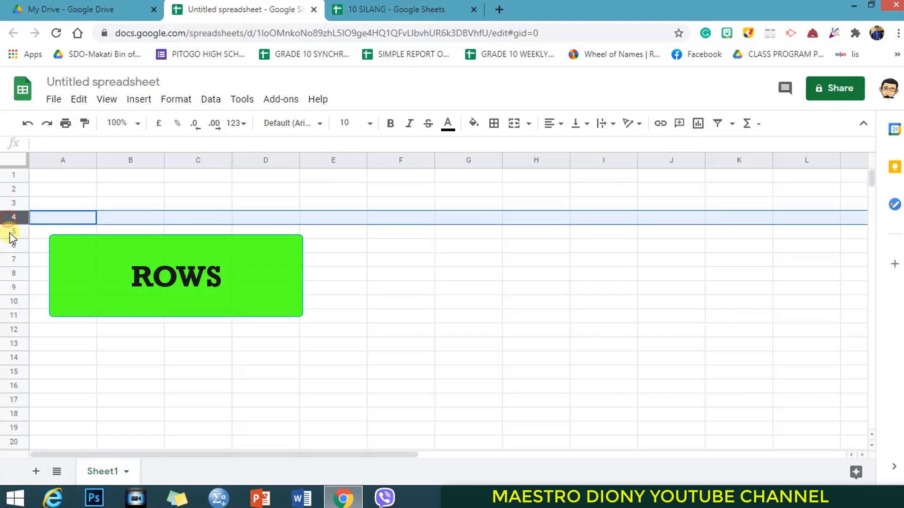
click(10, 232)
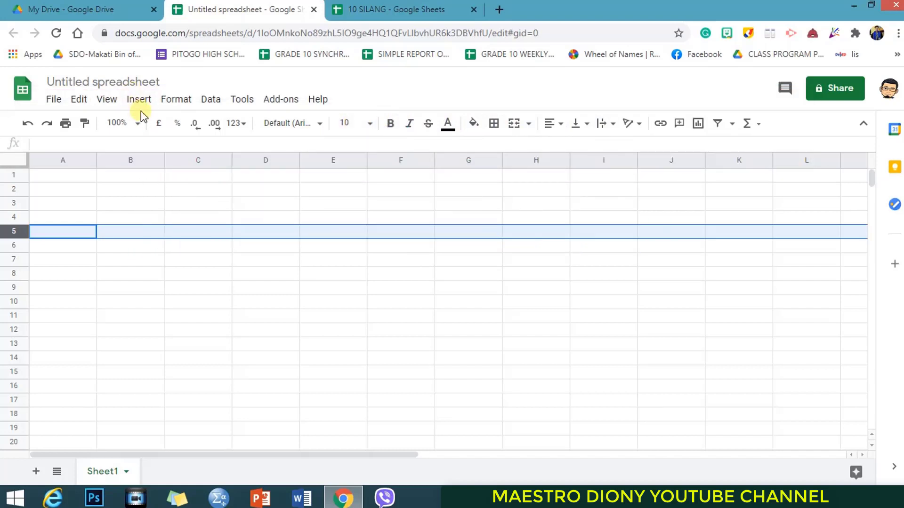
Step: Rename the untitled spreadsheet as 10-SILANG
click(92, 80)
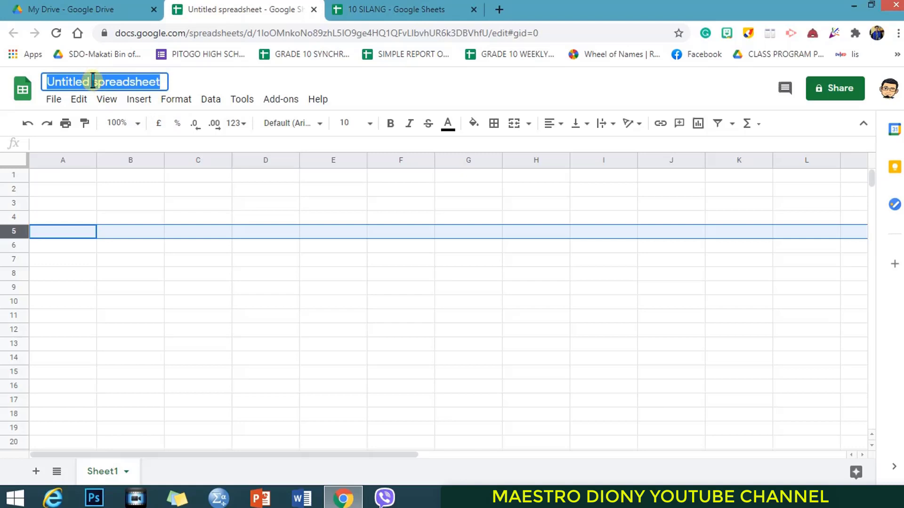
text(10)
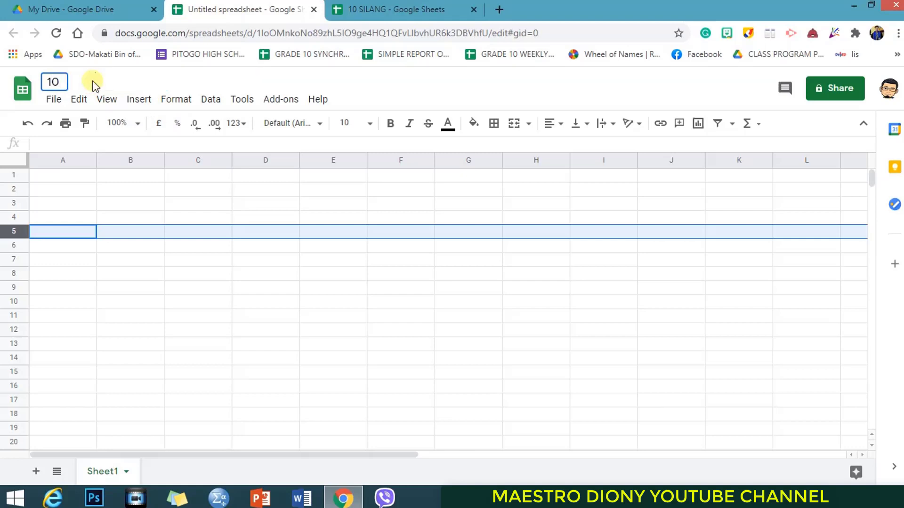
text(-)
key(Caps_Lock)
text(II)
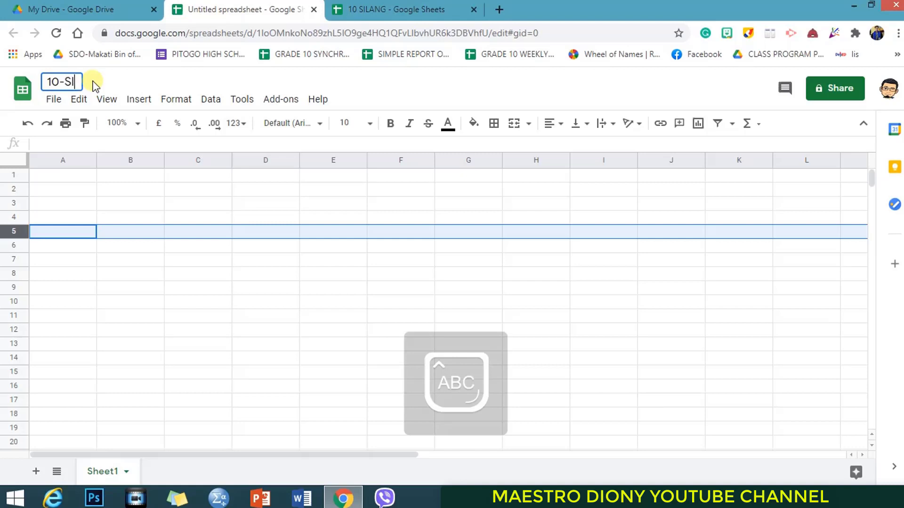
text(LANG)
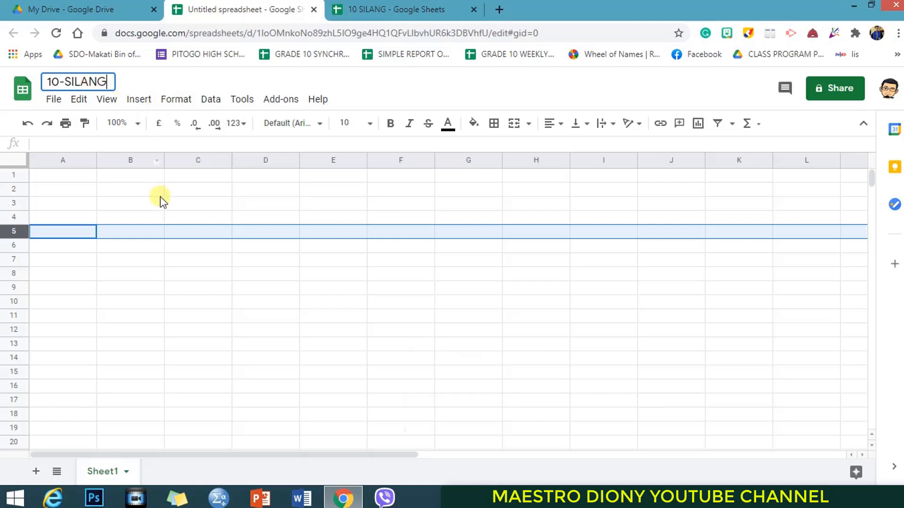
Step: Switch to the prepared 10 SILANG spreadsheet and examine its titles, student list, written works and performance tasks headings, and checkboxes
click(382, 9)
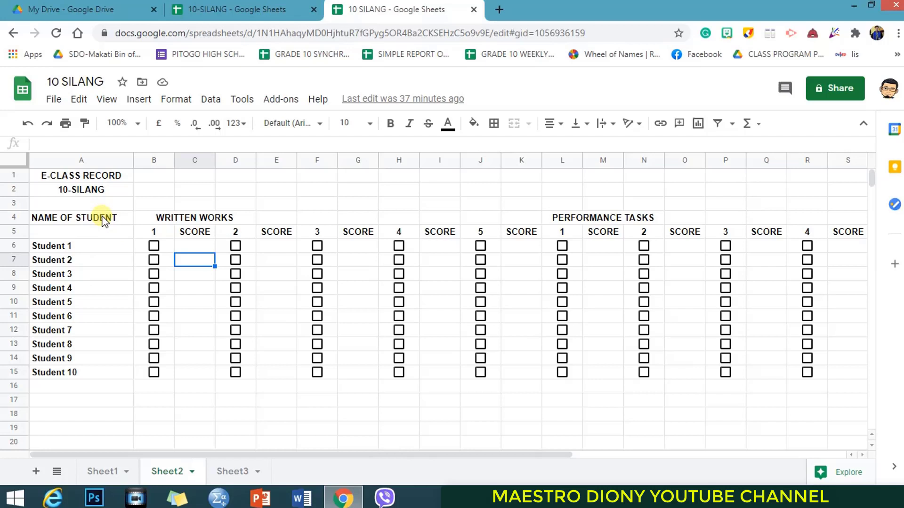
click(105, 174)
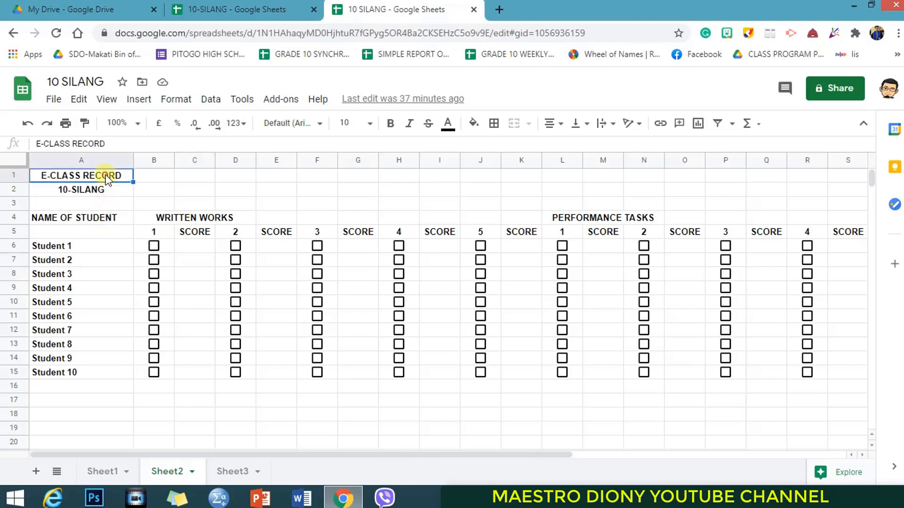
click(111, 191)
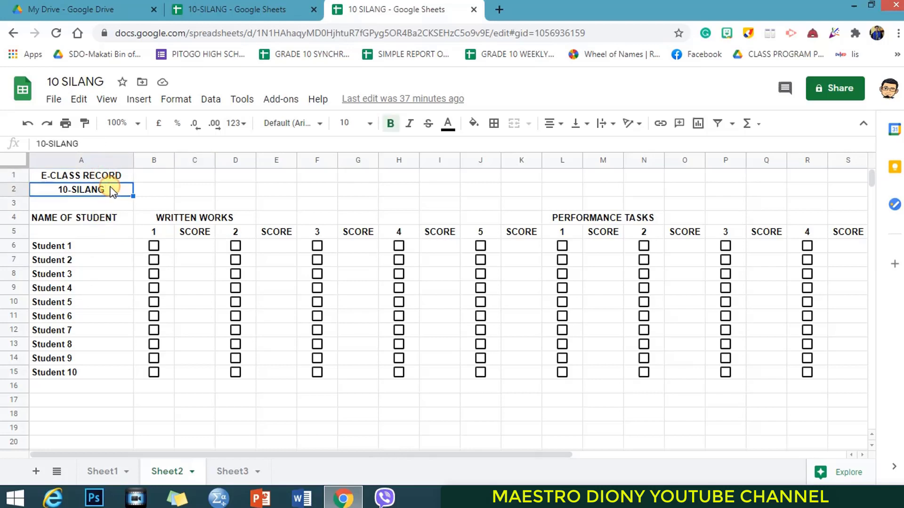
click(107, 219)
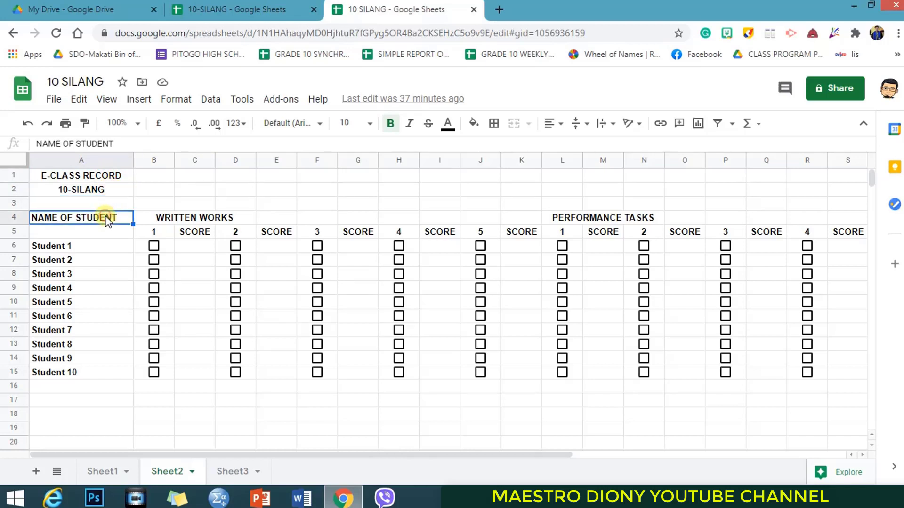
click(161, 220)
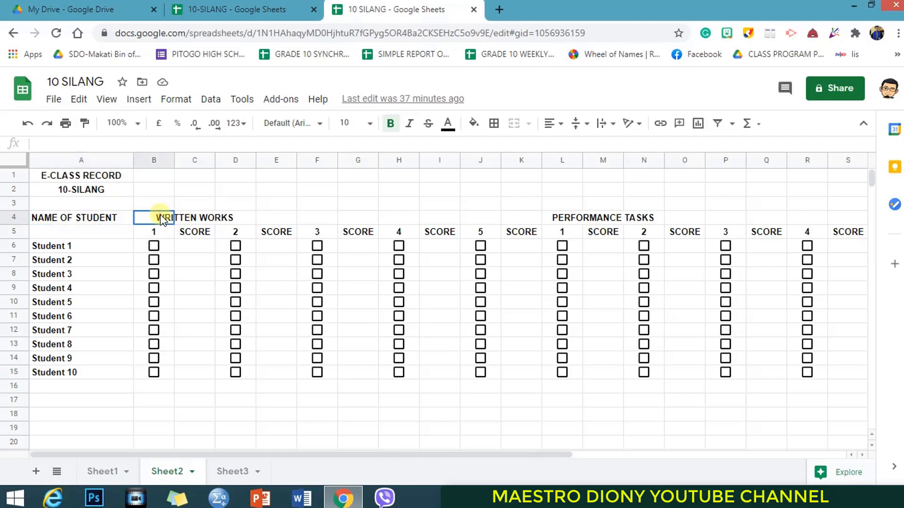
click(195, 220)
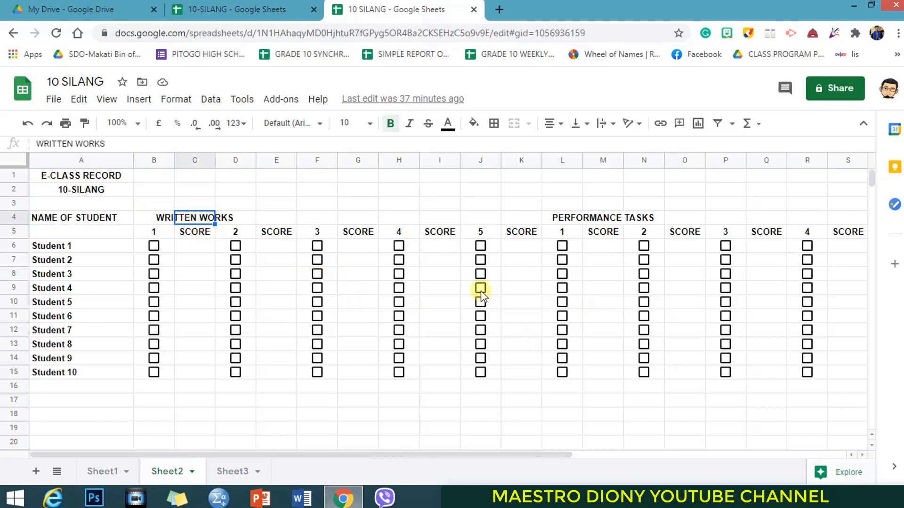
click(577, 221)
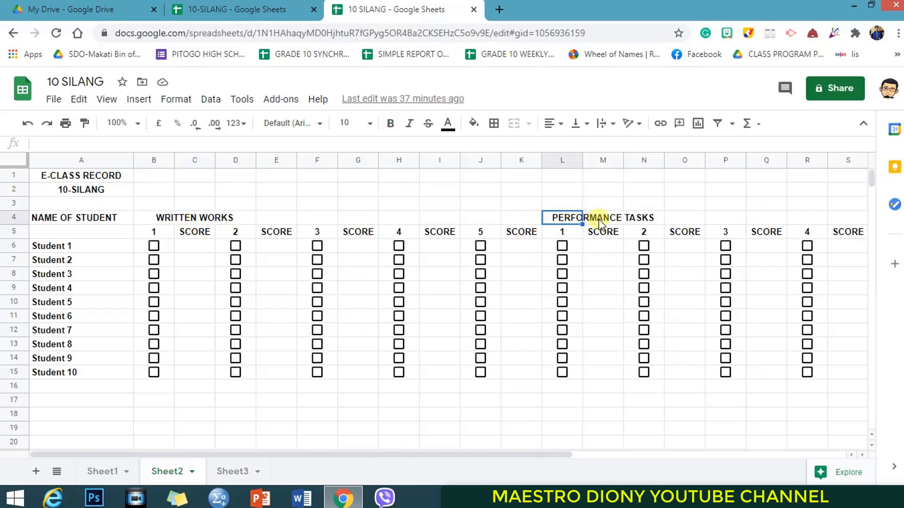
click(291, 405)
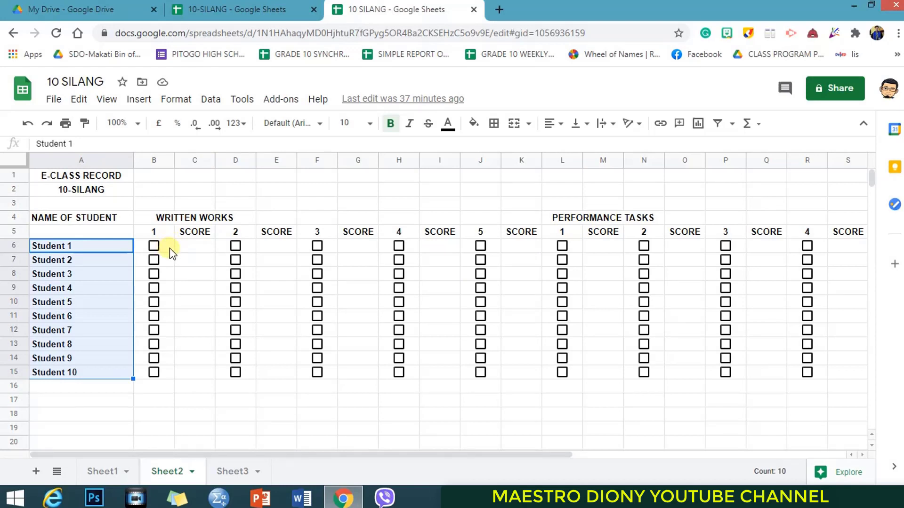
drag(167, 249, 171, 374)
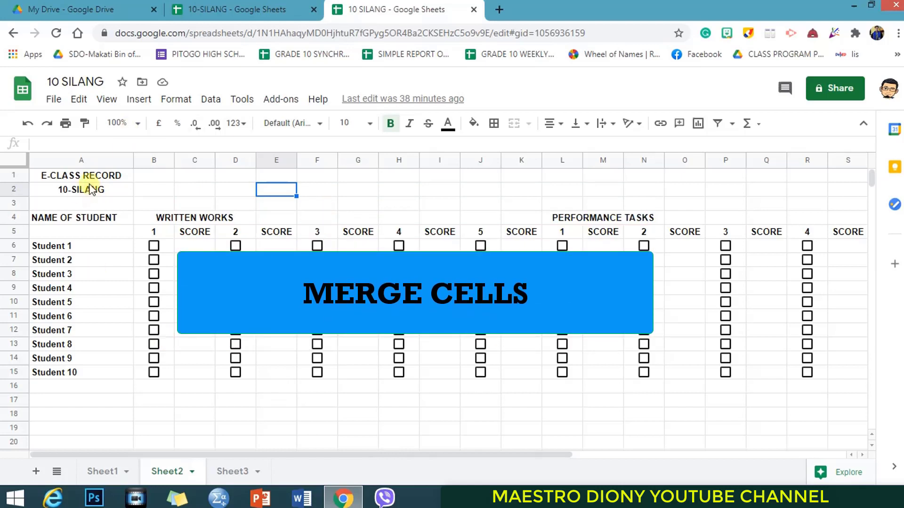
Step: Merge the E-CLASS RECORD title in row 1 and the 10-SILANG title in row 2, each across columns A to S
click(74, 174)
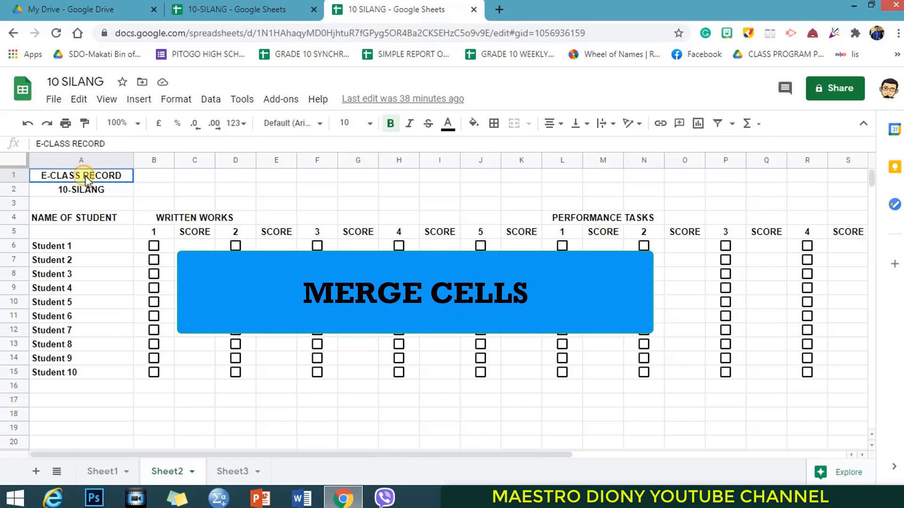
mouse_move(144, 181)
mouse_down()
mouse_move(447, 193)
mouse_move(450, 235)
mouse_move(754, 210)
mouse_move(866, 186)
mouse_move(855, 181)
mouse_up()
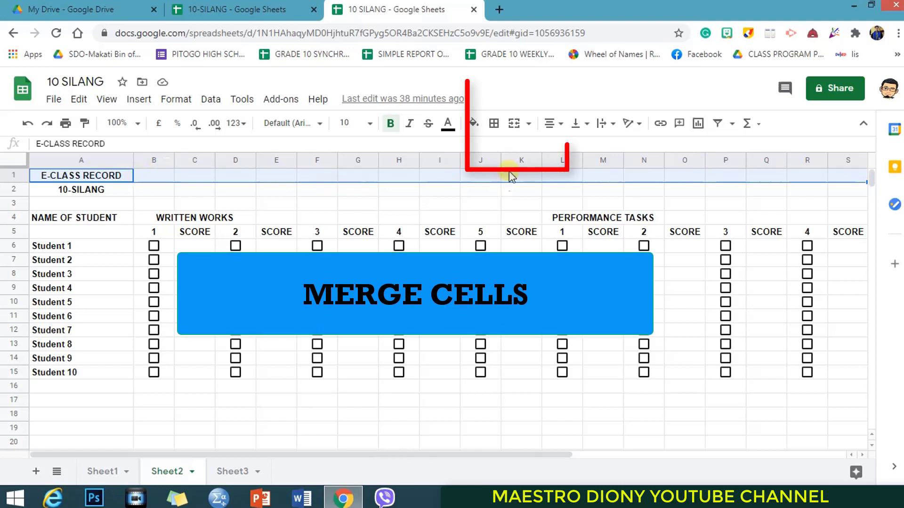
click(514, 124)
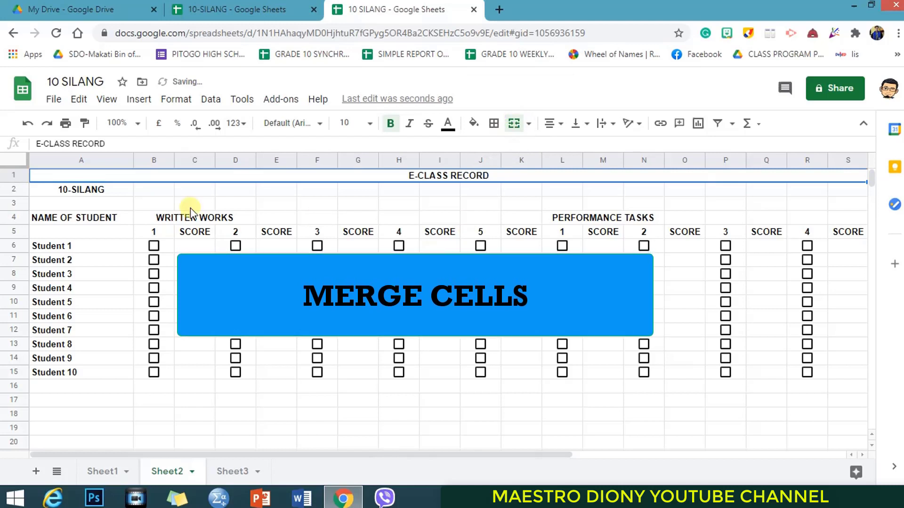
drag(65, 189, 851, 198)
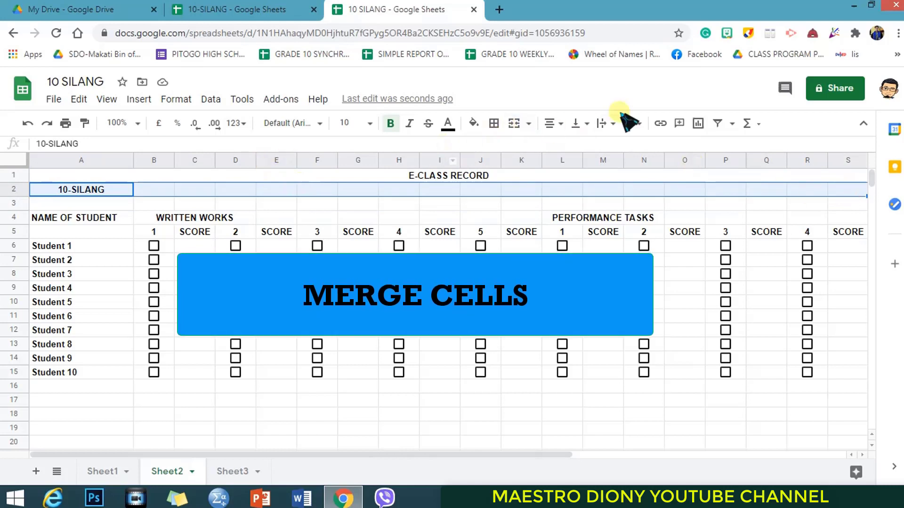
click(514, 124)
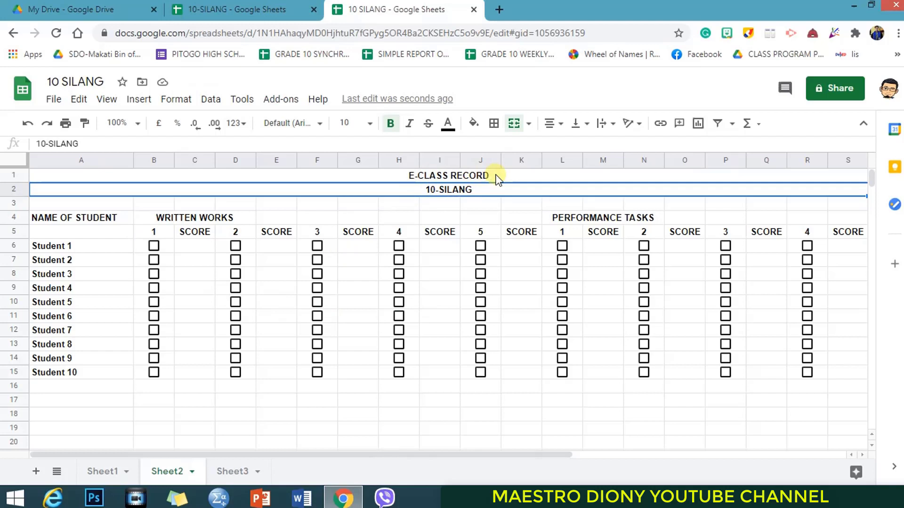
Step: Format the two merged title rows with font size 24 and the Merriweather font
drag(497, 178, 494, 188)
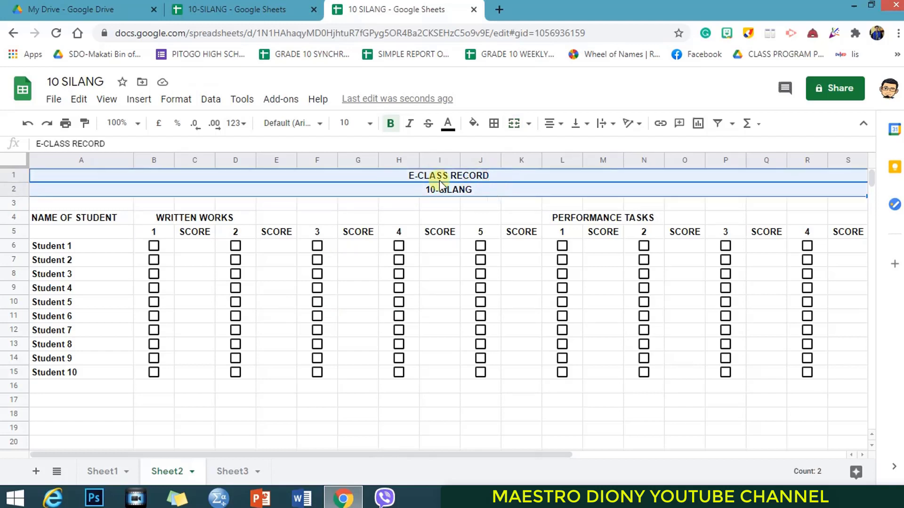
click(370, 123)
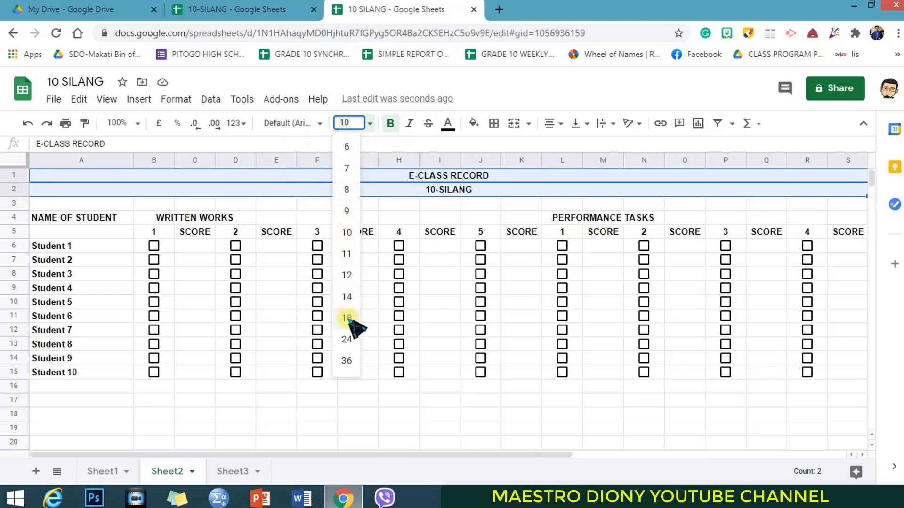
click(346, 339)
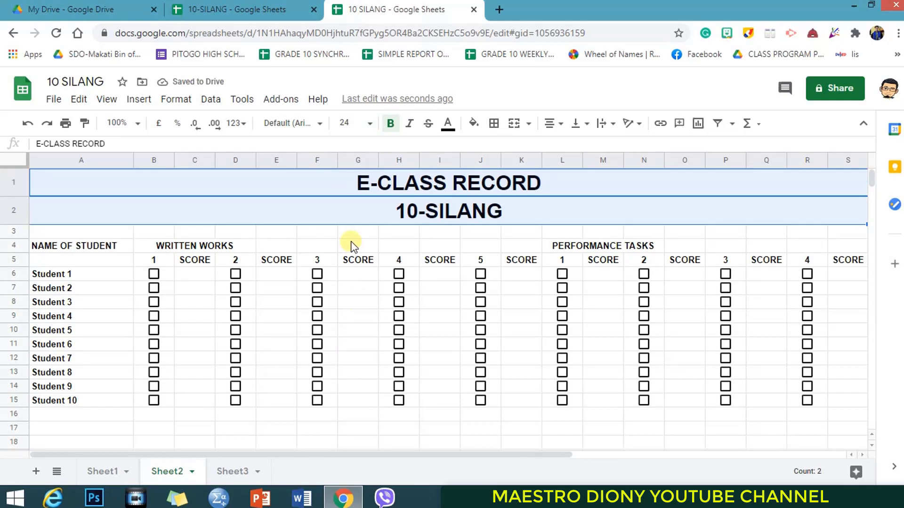
click(320, 124)
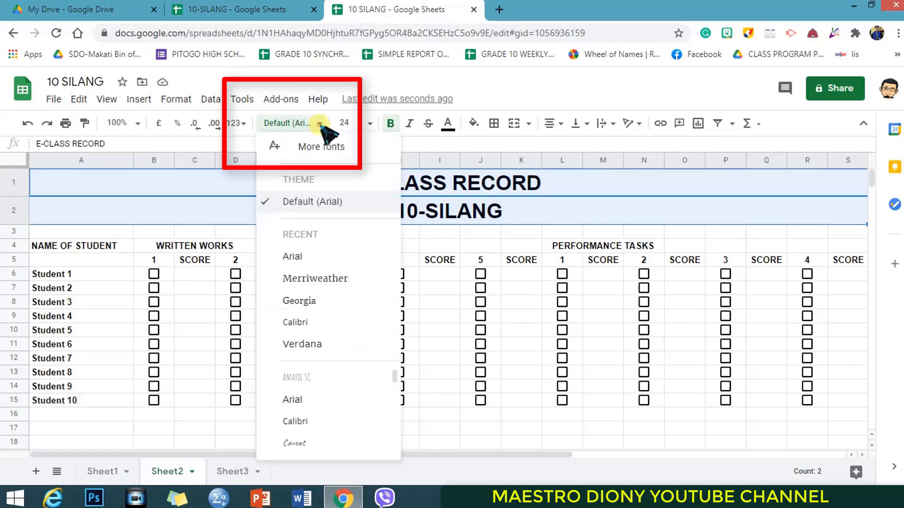
click(325, 279)
click(557, 209)
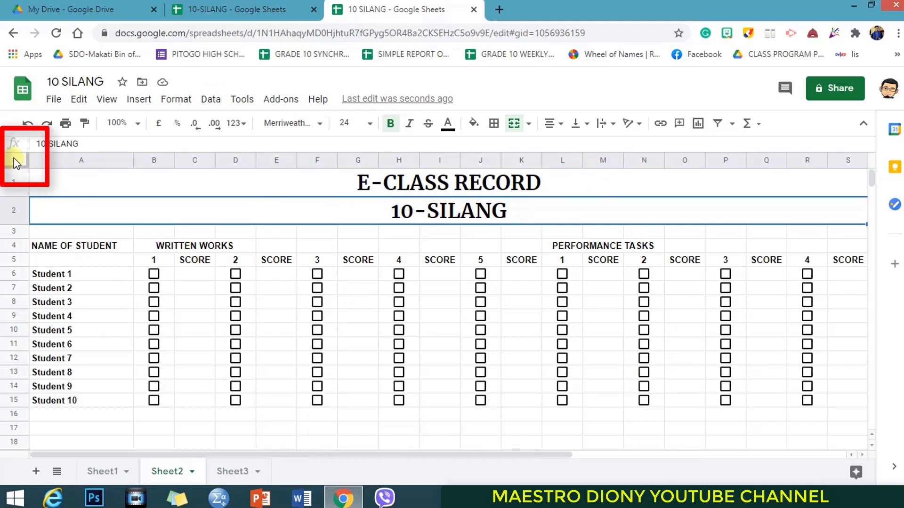
Step: Apply the Merriweather font to the entire sheet
click(13, 165)
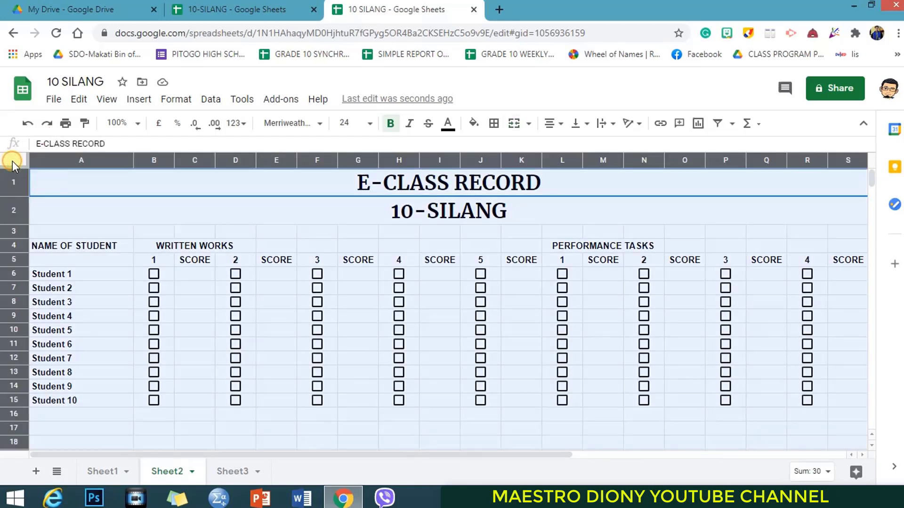
click(320, 124)
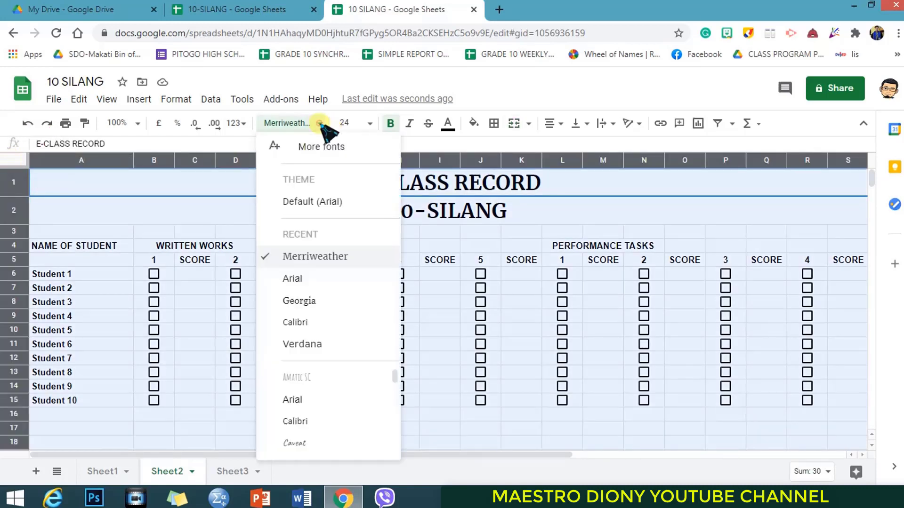
click(332, 254)
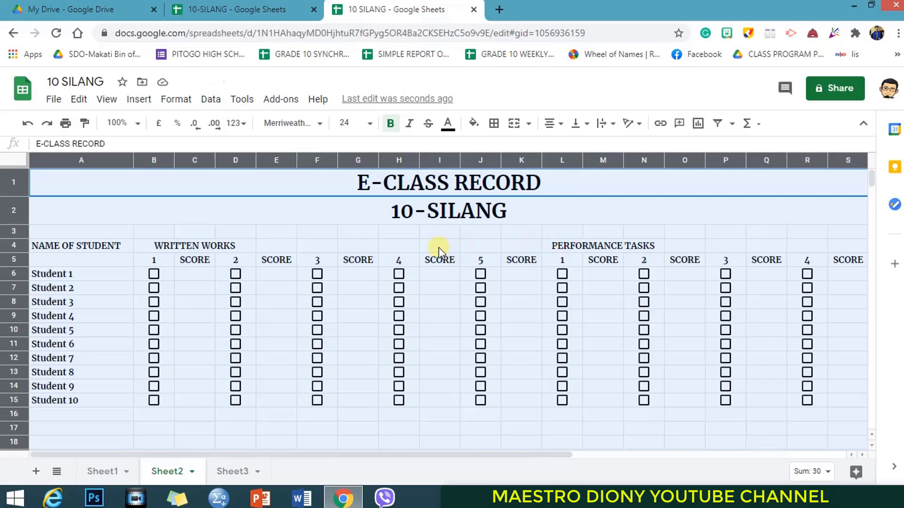
click(329, 215)
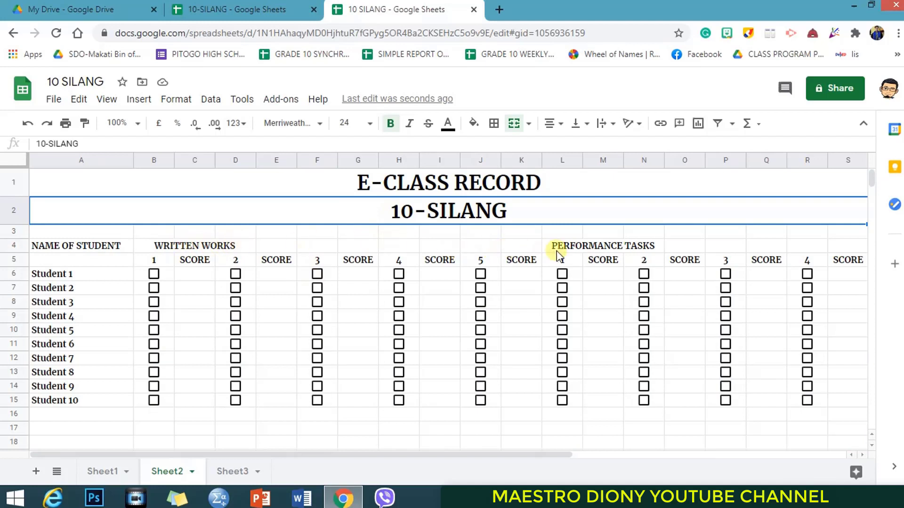
click(153, 261)
click(227, 263)
click(315, 264)
click(394, 264)
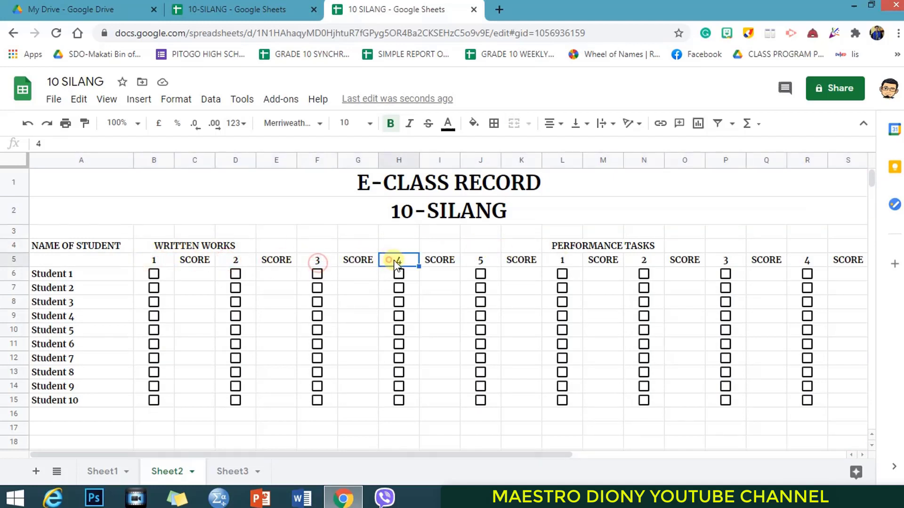
click(480, 262)
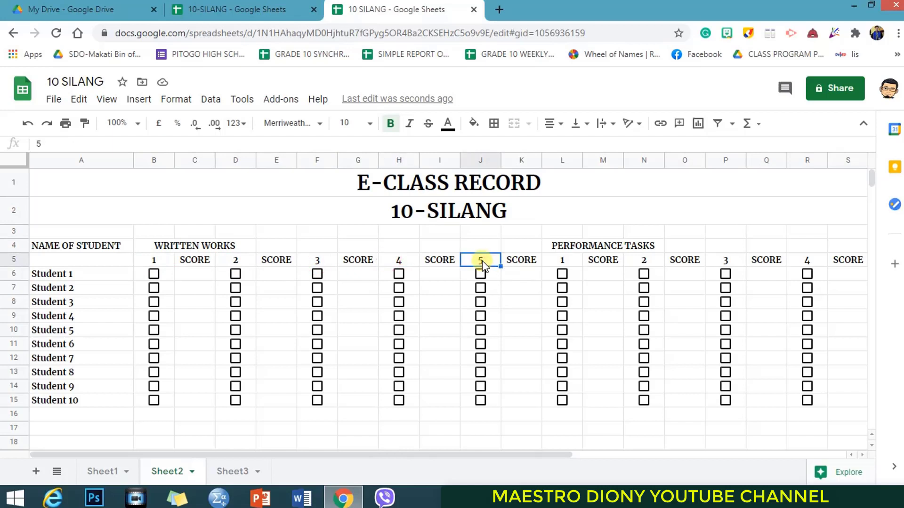
Step: Merge the WRITTEN WORKS heading across columns B to K and the PERFORMANCE TASKS heading across columns L to S in row 4
click(151, 246)
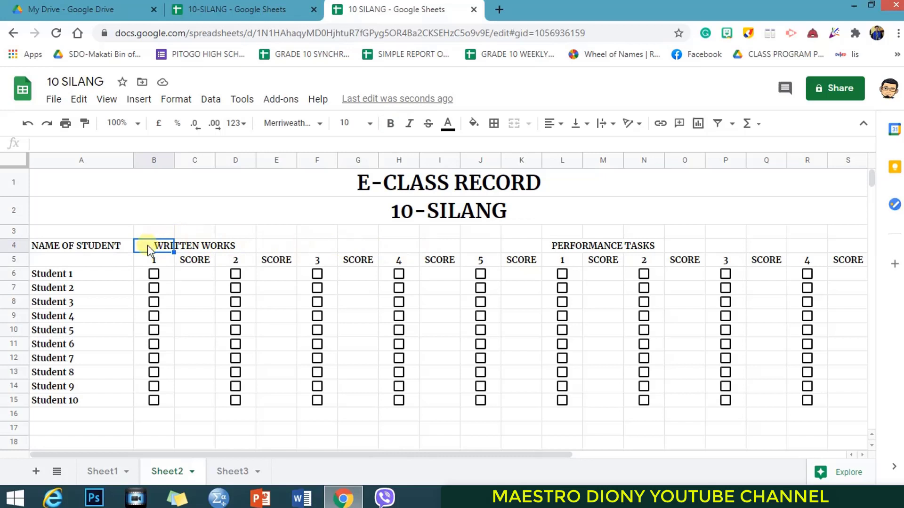
drag(149, 249, 516, 252)
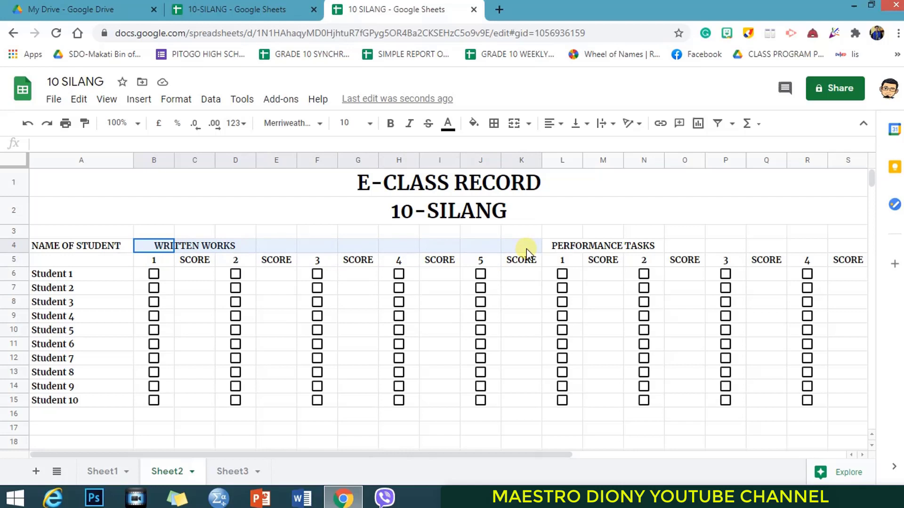
drag(526, 249, 526, 248)
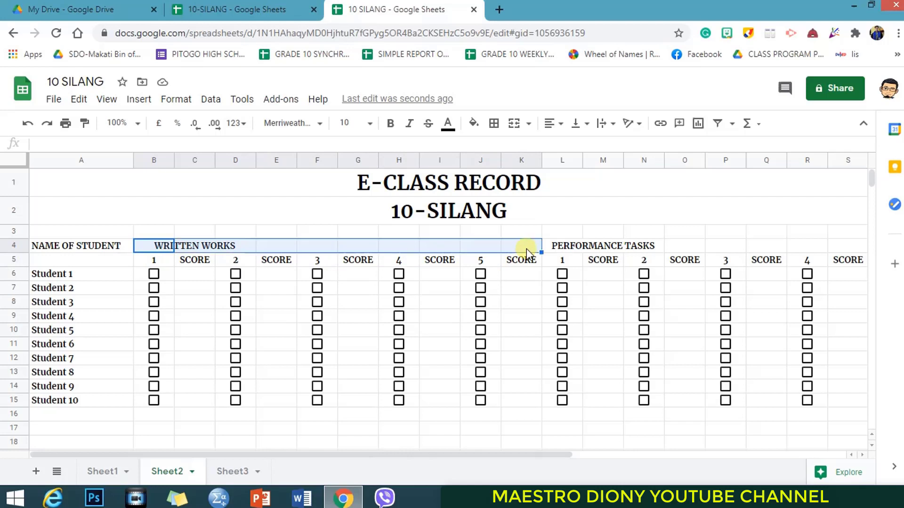
click(514, 123)
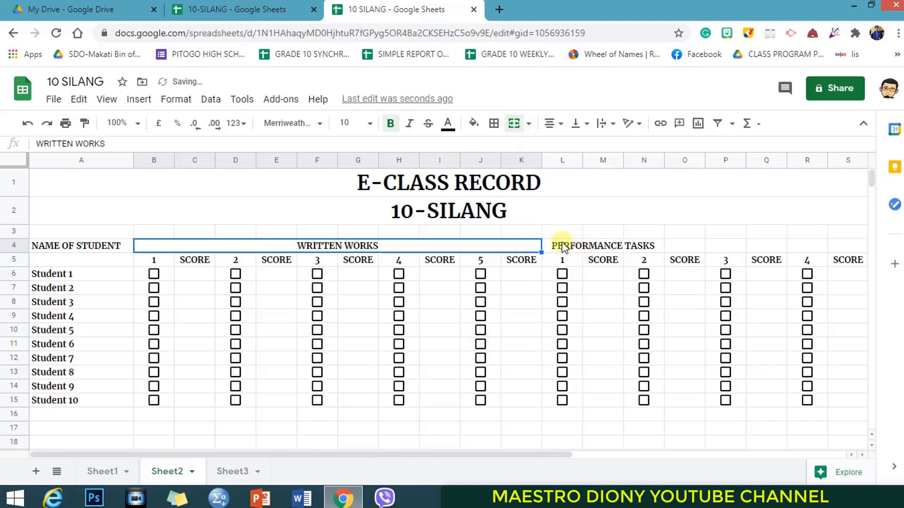
drag(564, 246, 833, 252)
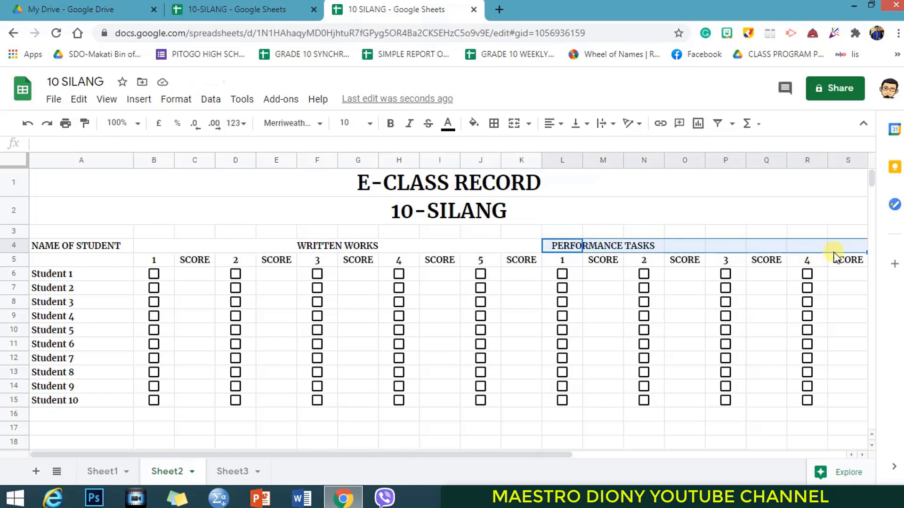
click(515, 127)
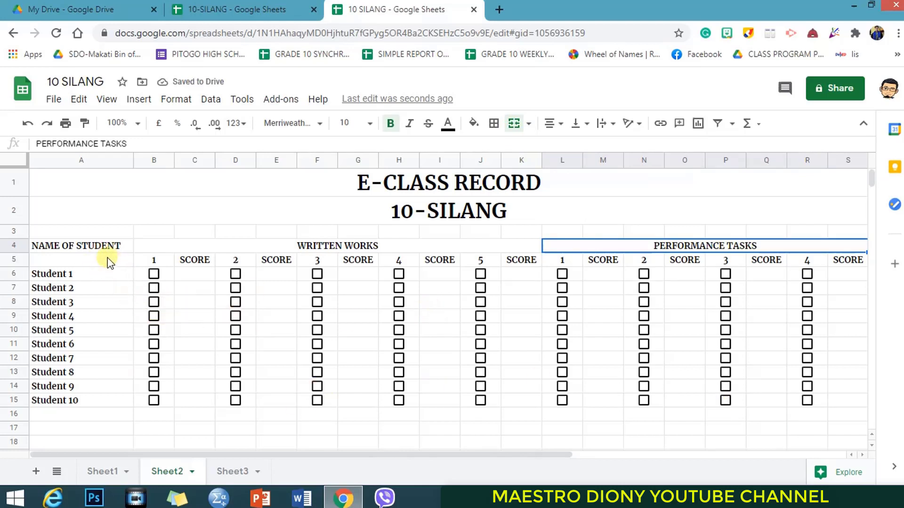
Step: Merge the NAME OF STUDENT heading vertically over rows 4 and 5 in column A
click(99, 248)
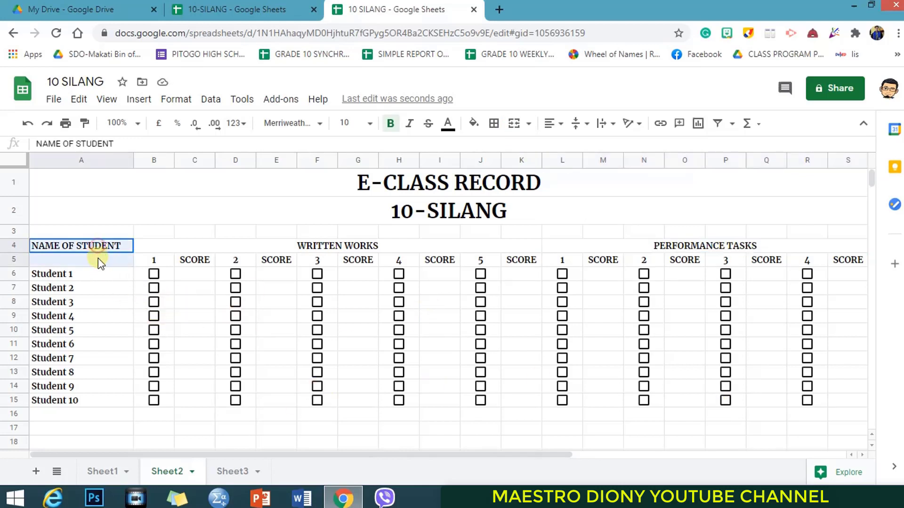
mouse_move(100, 253)
mouse_down()
mouse_move(101, 262)
mouse_move(101, 244)
mouse_move(101, 259)
mouse_up()
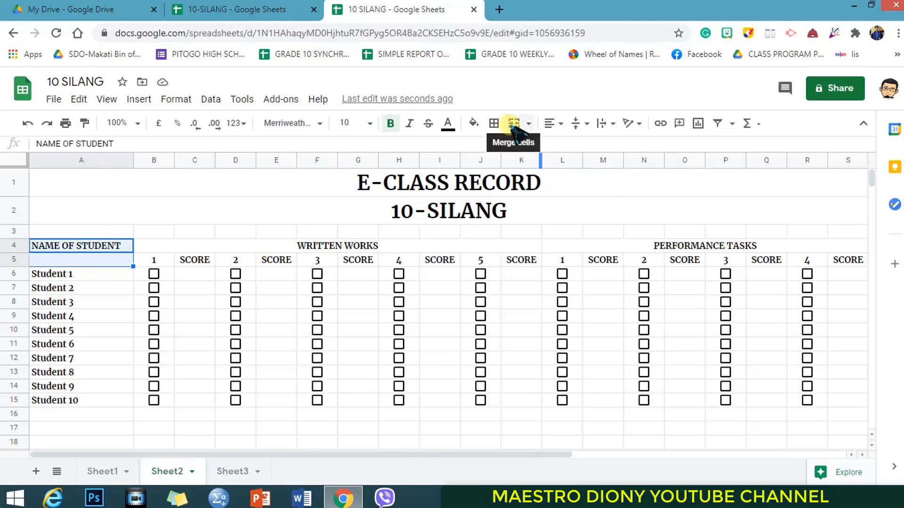
click(513, 125)
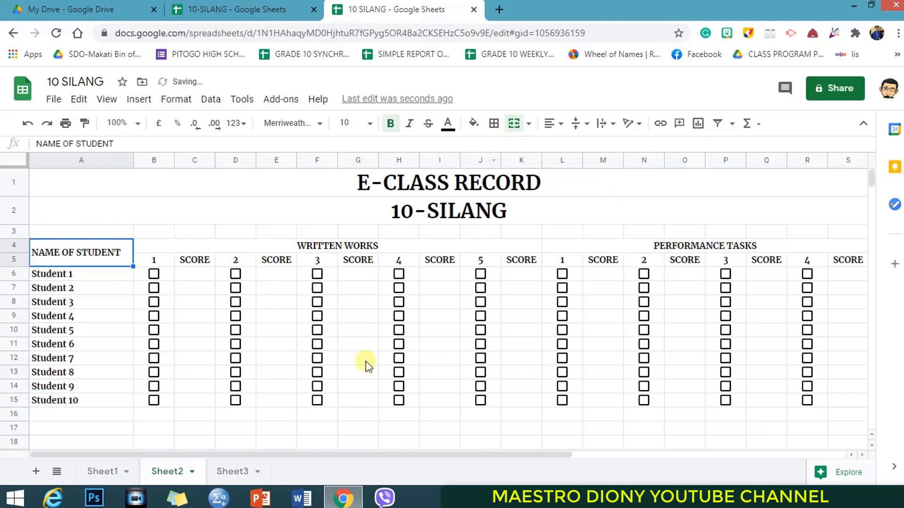
click(476, 429)
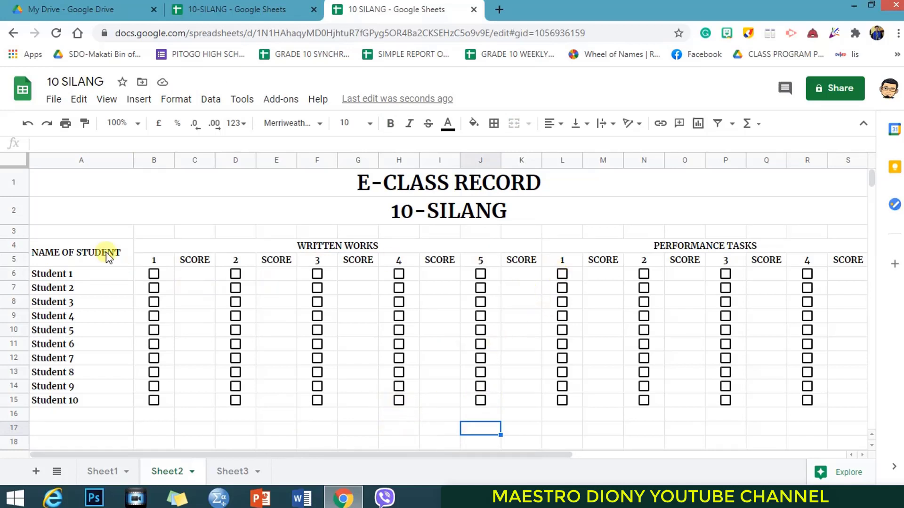
Step: Apply thin solid borders to all cells of the record table, from NAME OF STUDENT through row 15, columns A to S
drag(46, 250, 720, 397)
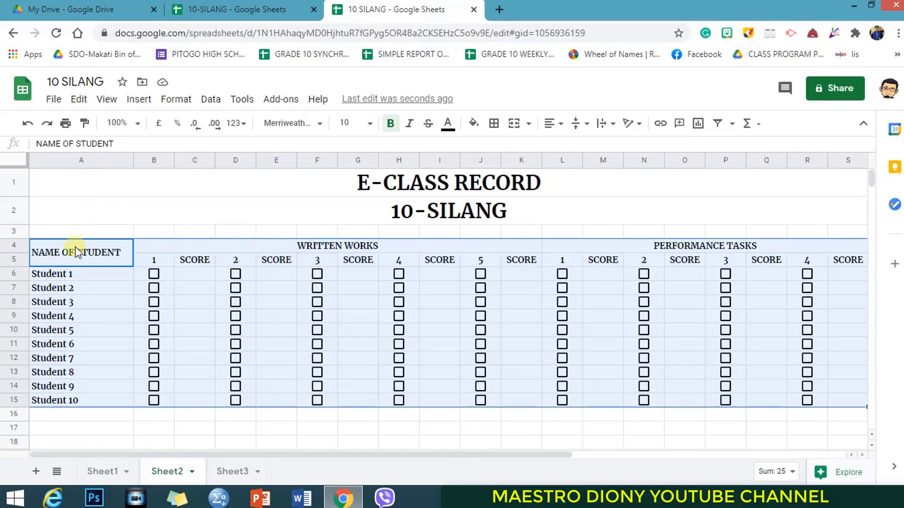
click(495, 125)
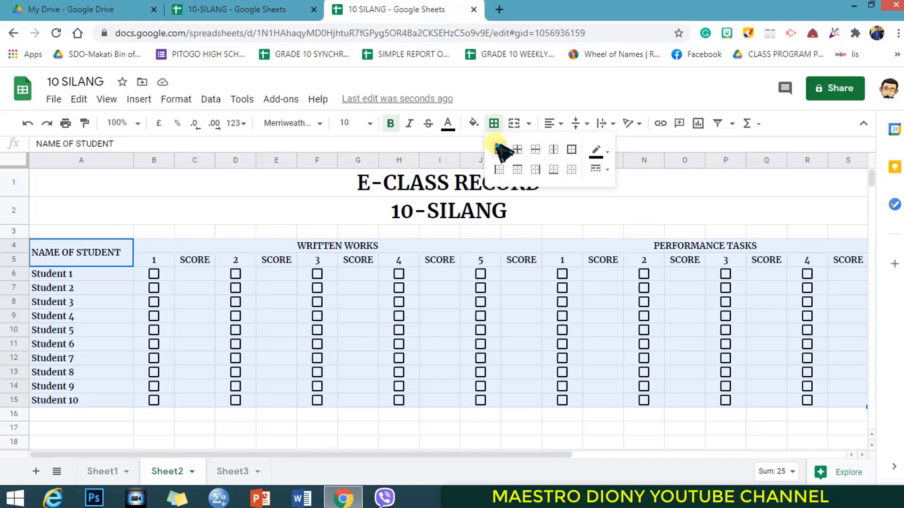
click(596, 169)
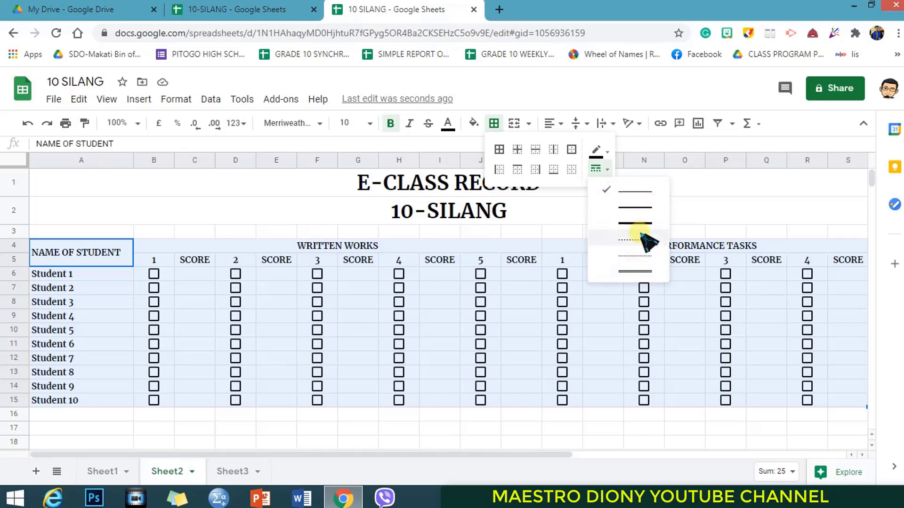
click(634, 191)
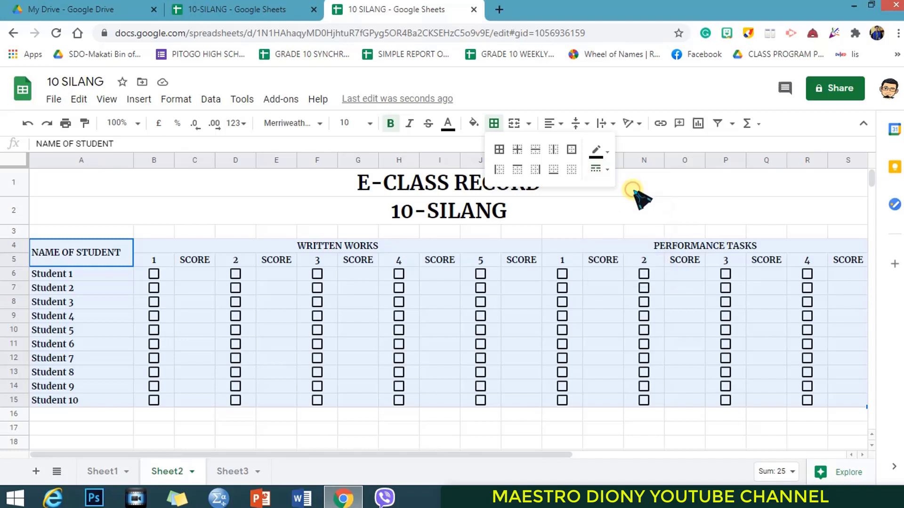
click(499, 149)
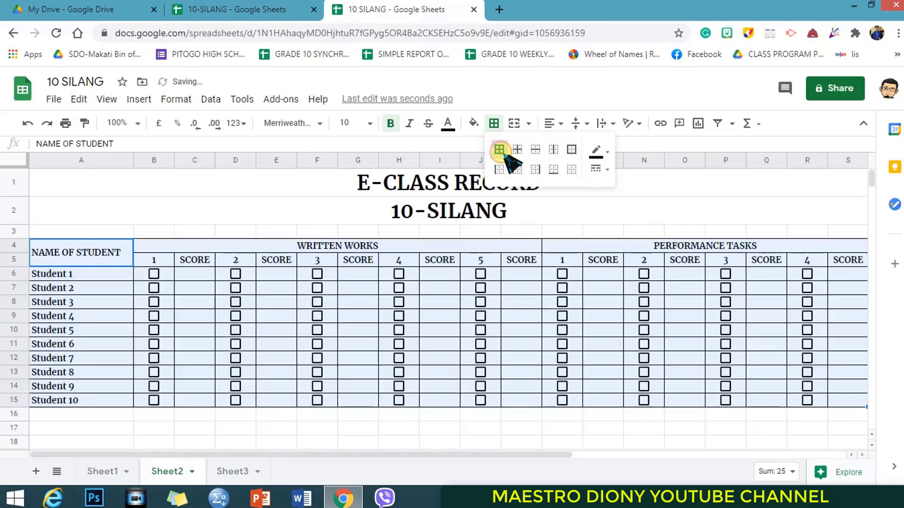
click(368, 428)
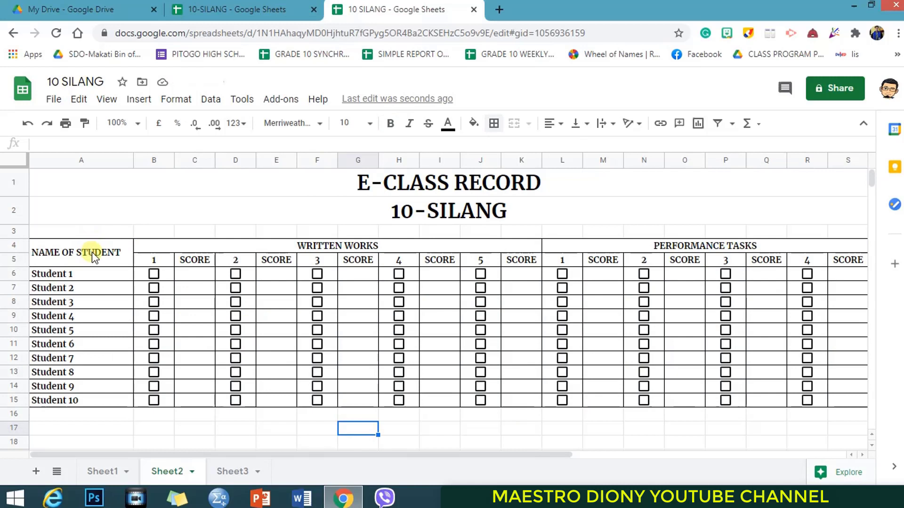
Step: Add an outer border in the thickest line style around the whole table, rows 4 to 15, columns A to S
drag(70, 244, 775, 406)
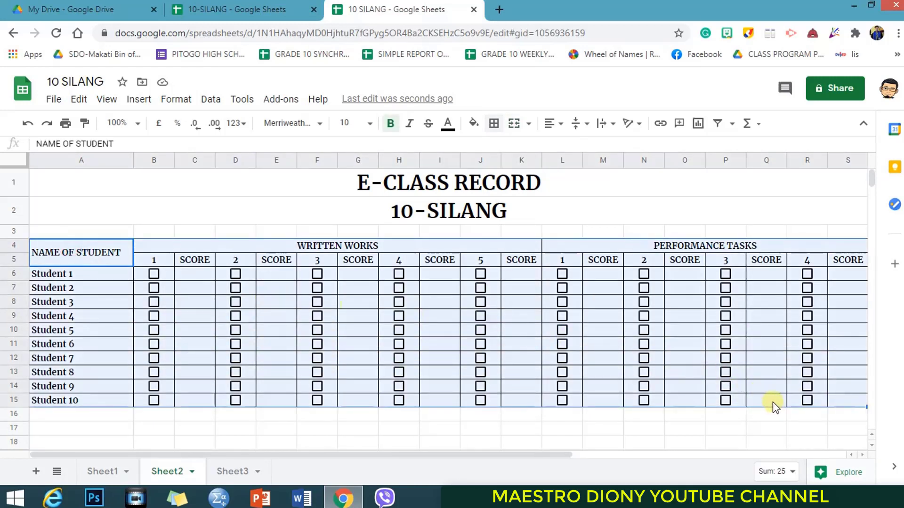
click(495, 124)
click(597, 170)
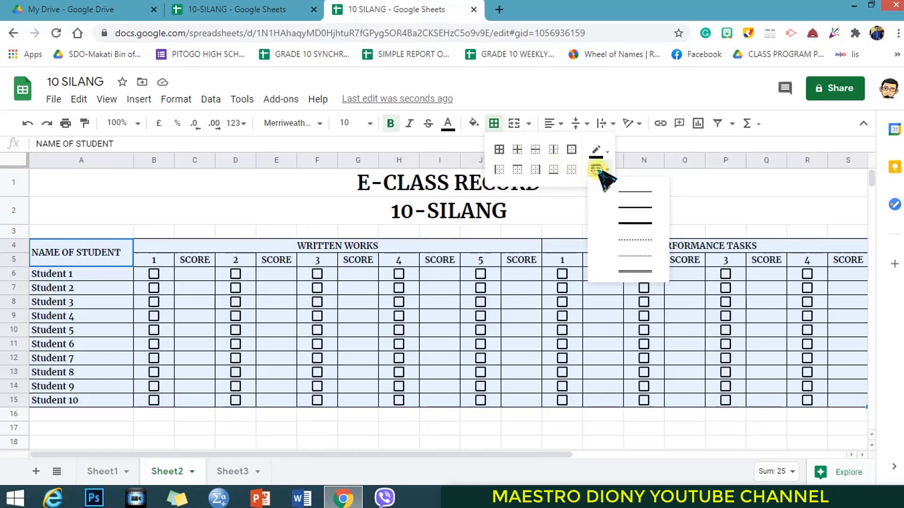
click(649, 224)
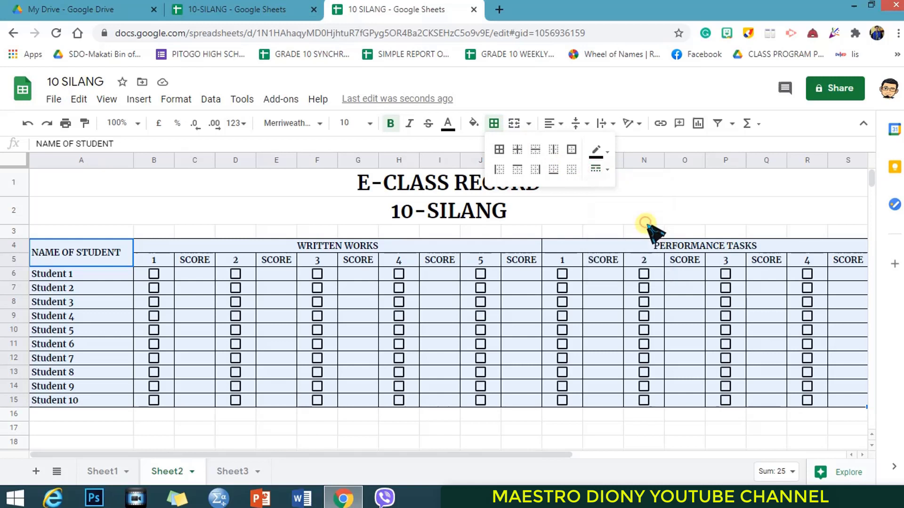
click(574, 151)
click(597, 170)
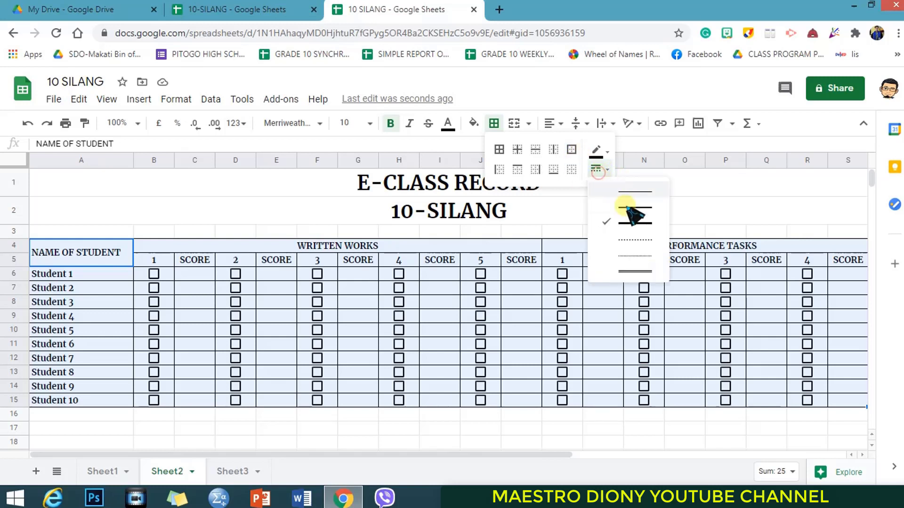
click(636, 224)
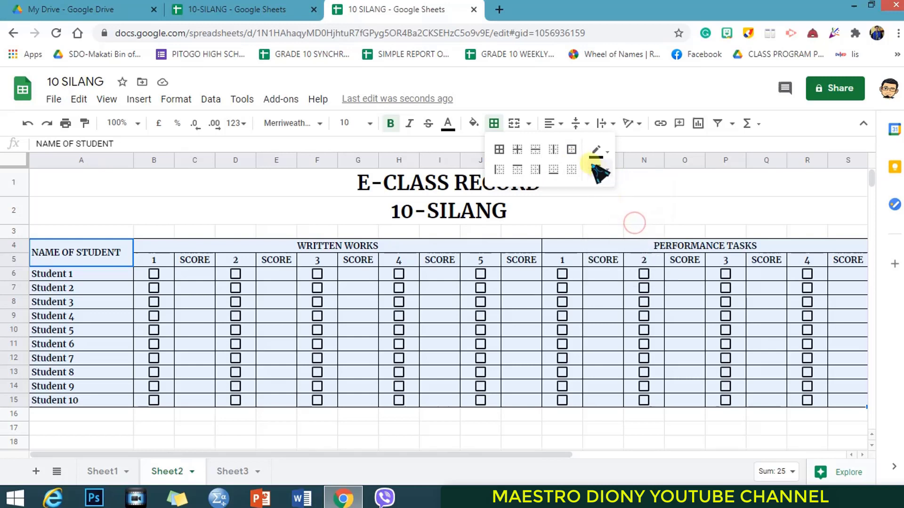
click(573, 151)
click(573, 151)
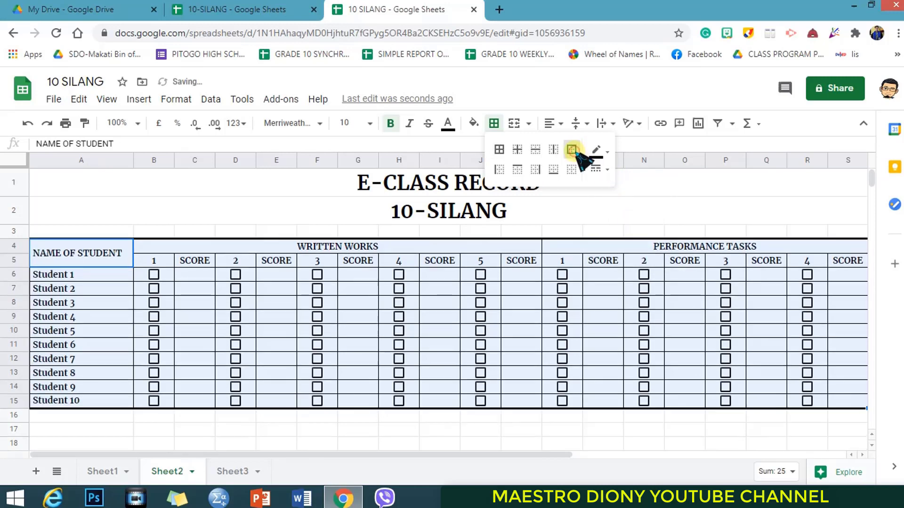
click(598, 218)
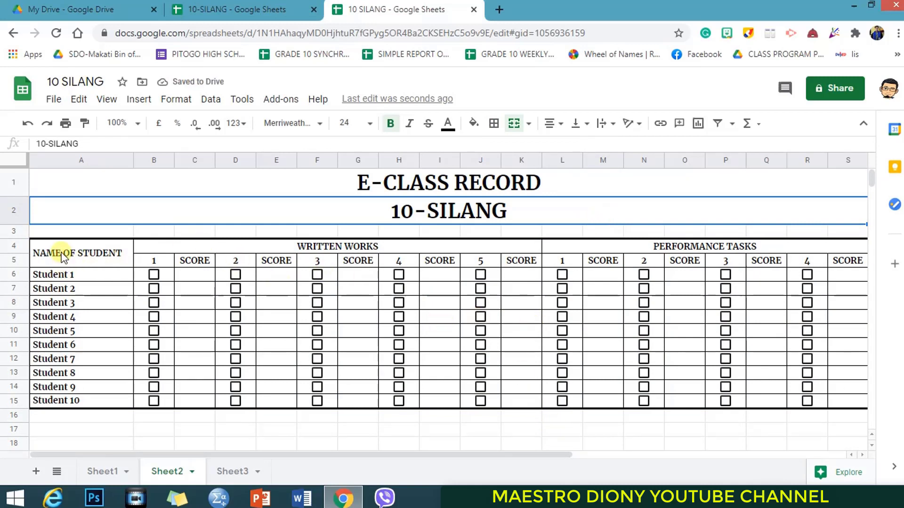
Step: Add an outer border in the thickest line style around the heading rows 4 and 5, columns A to S
drag(63, 256, 766, 253)
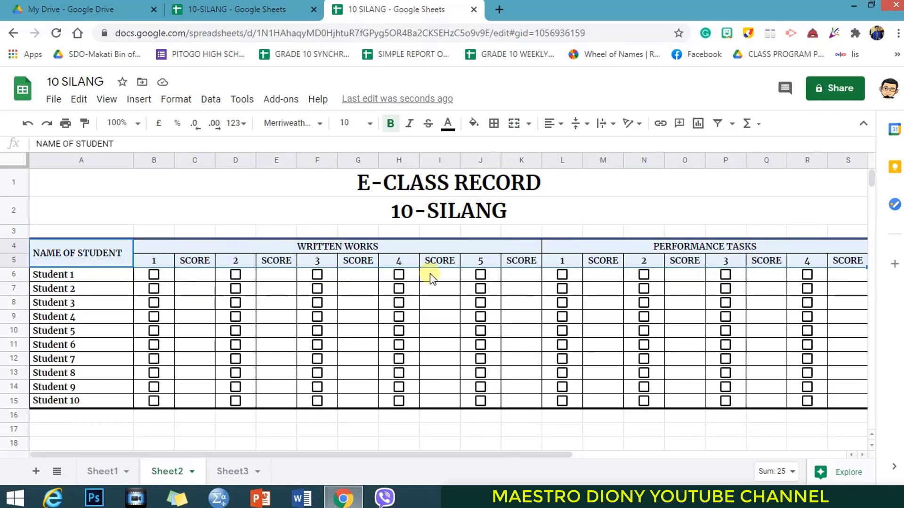
click(495, 124)
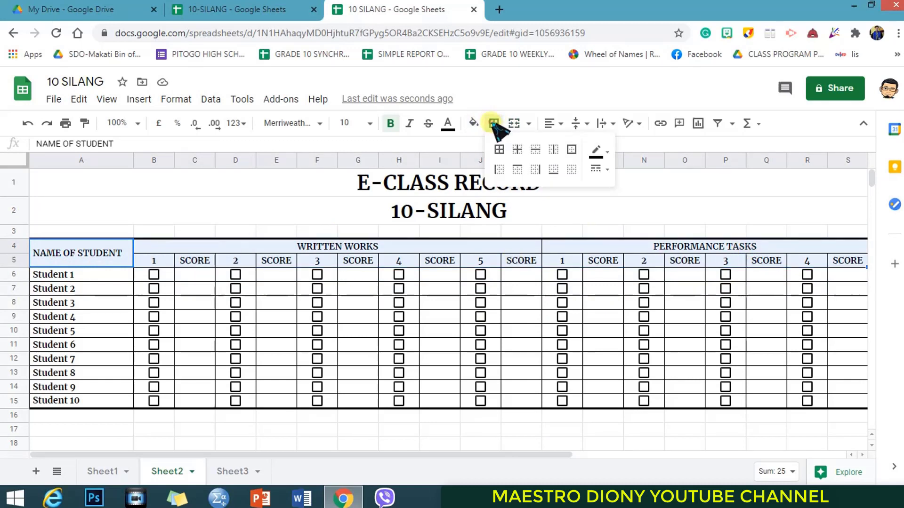
click(598, 169)
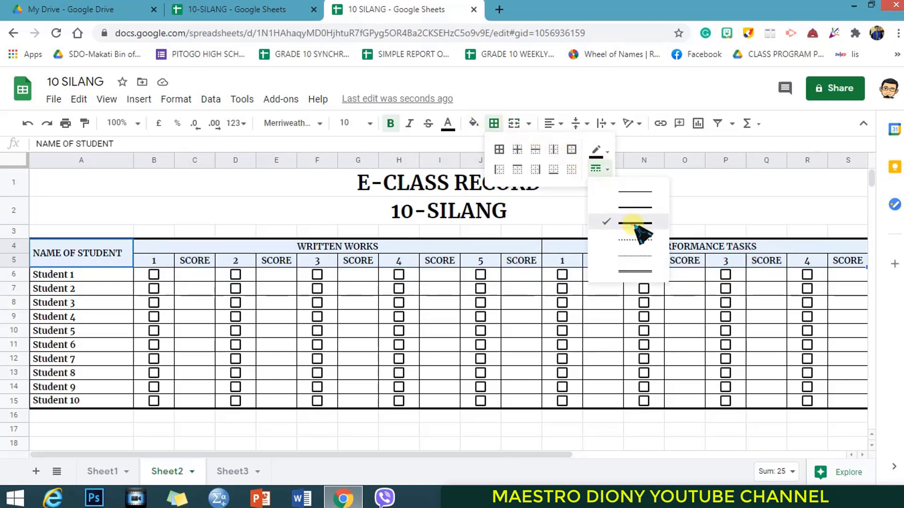
click(636, 223)
click(571, 149)
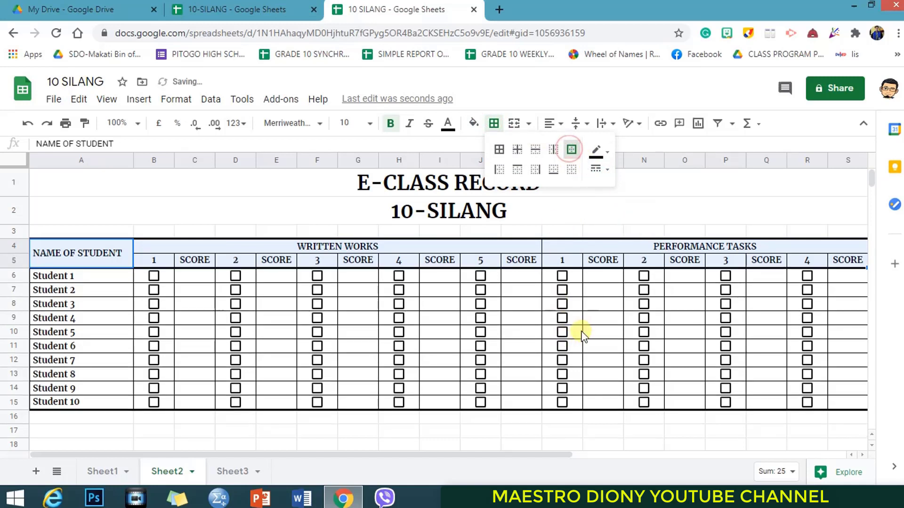
click(603, 318)
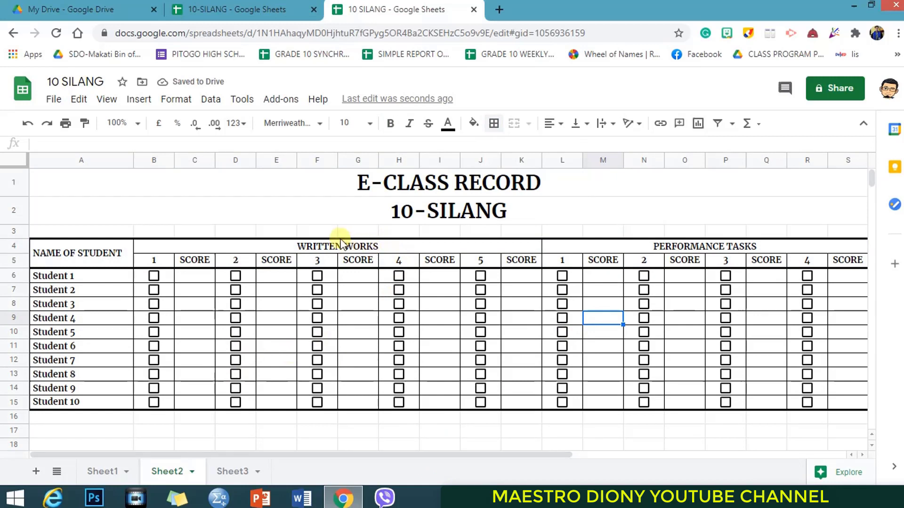
Step: Fill the WRITTEN WORKS heading and its numbered and SCORE cells in rows 4 and 5 with yellow
click(468, 247)
drag(468, 247, 466, 262)
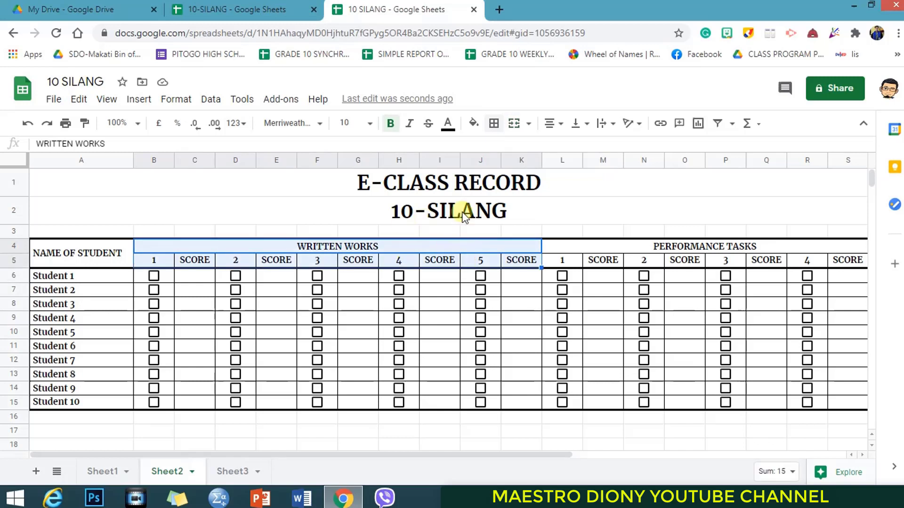
click(473, 124)
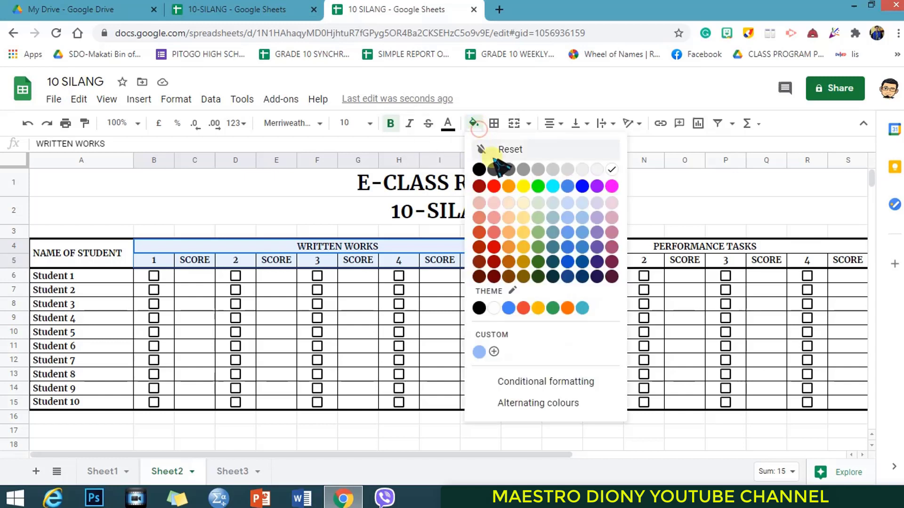
click(524, 187)
click(519, 303)
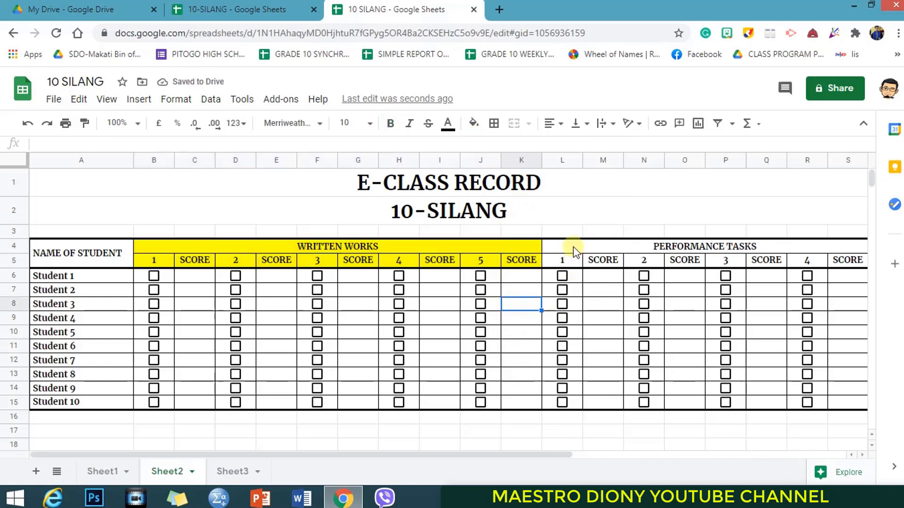
Step: Fill the PERFORMANCE TASKS heading and its numbered and SCORE cells in rows 4 and 5 with green
drag(574, 250, 578, 264)
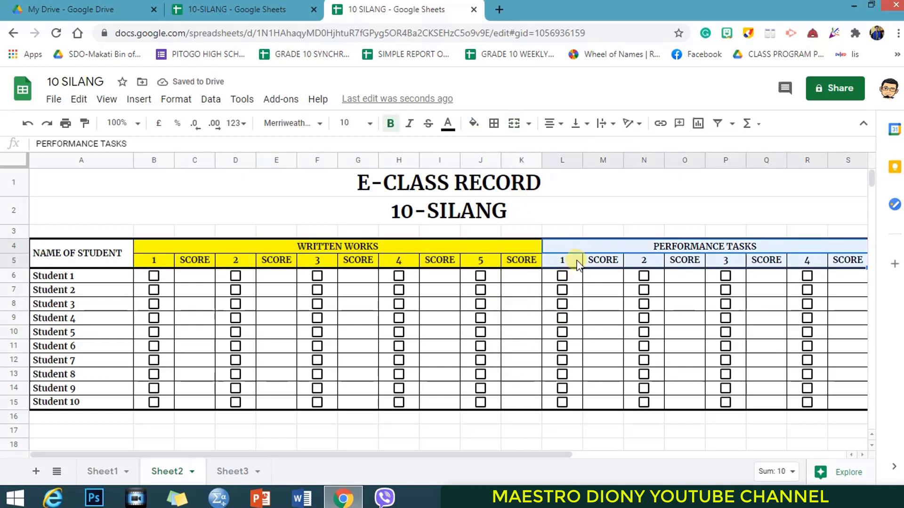
click(473, 124)
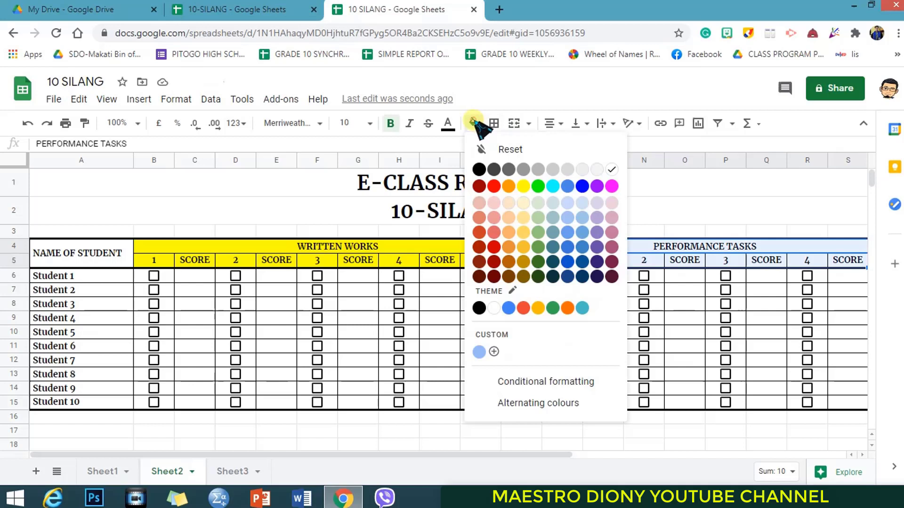
click(539, 187)
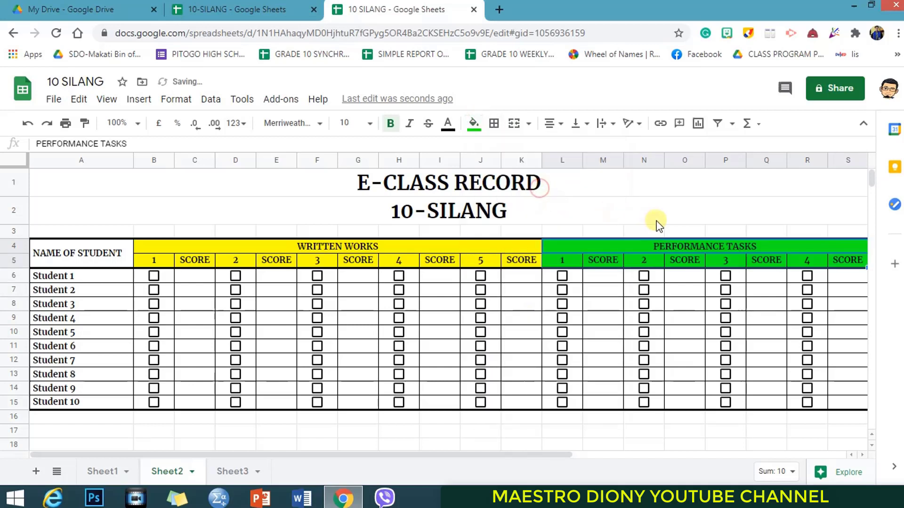
click(657, 220)
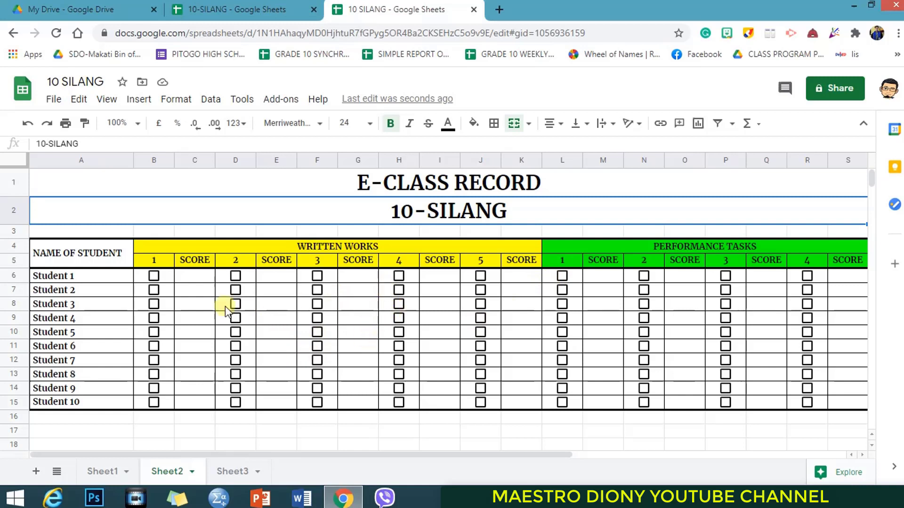
Step: Narrow column C to fit its SCORE heading
click(194, 159)
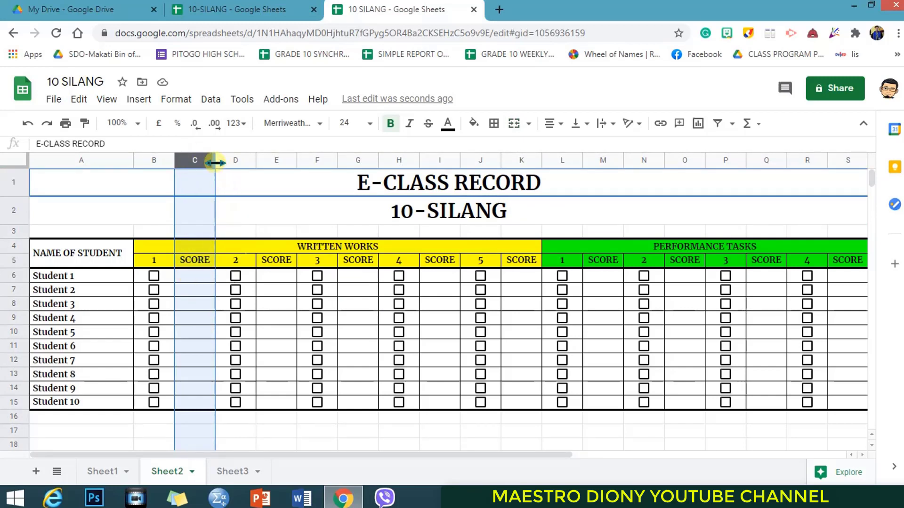
drag(215, 163, 207, 159)
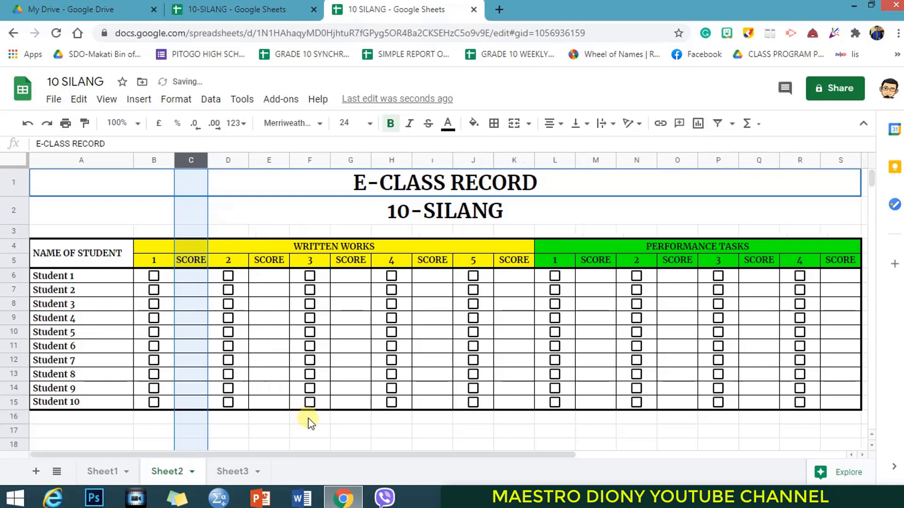
click(264, 161)
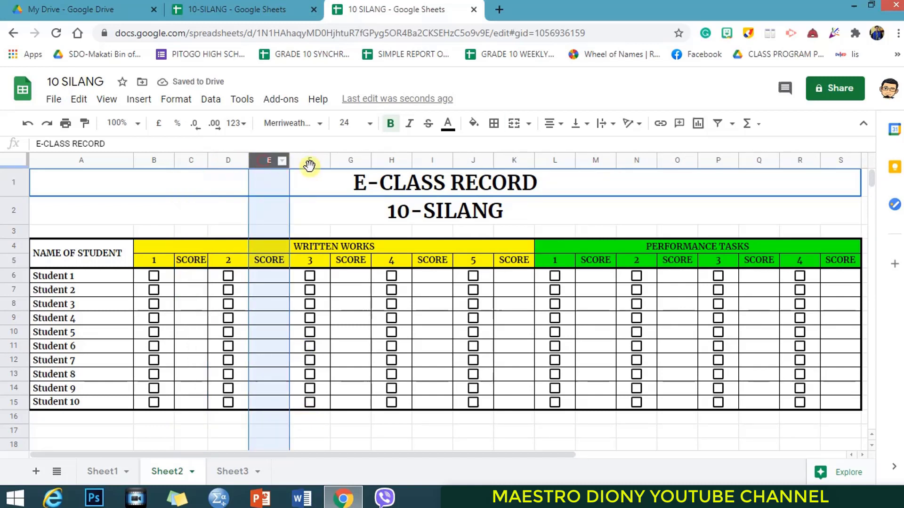
click(344, 159)
click(424, 162)
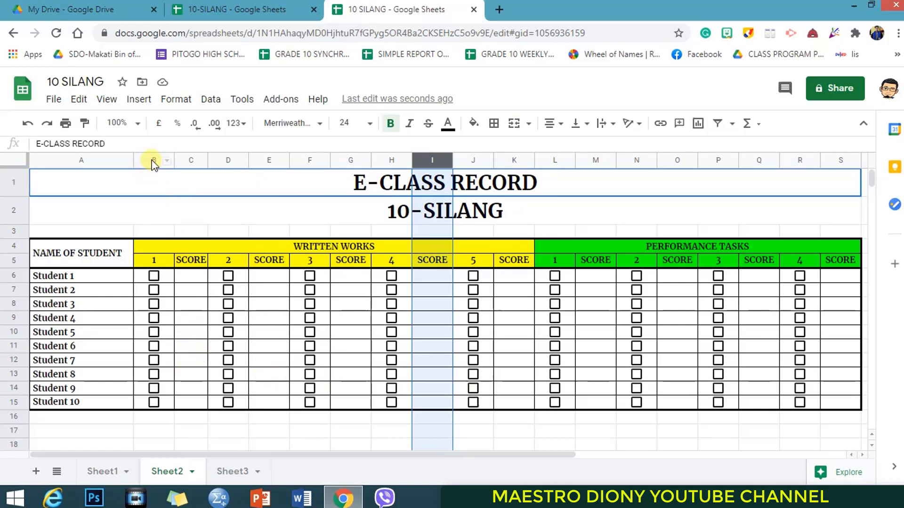
Step: Narrow columns B to S together to one equal width that just fits the SCORE headings
drag(153, 162, 832, 306)
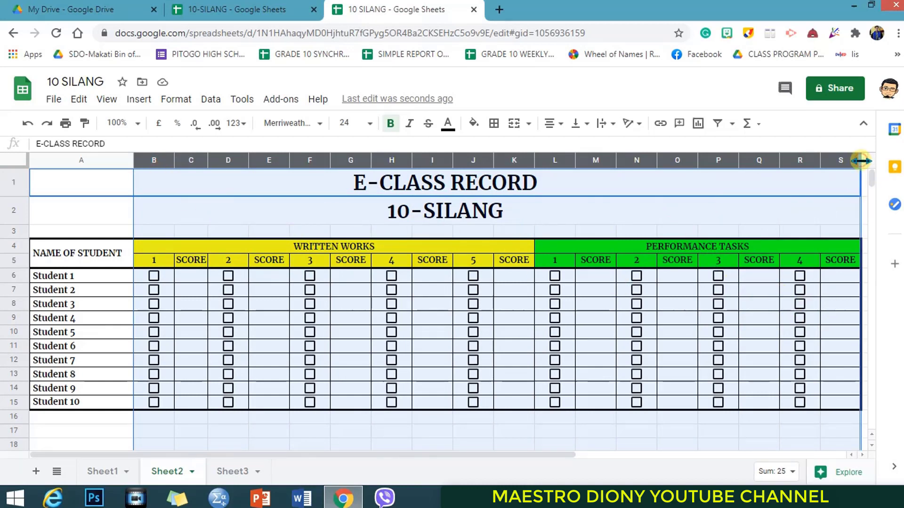
drag(860, 160, 859, 161)
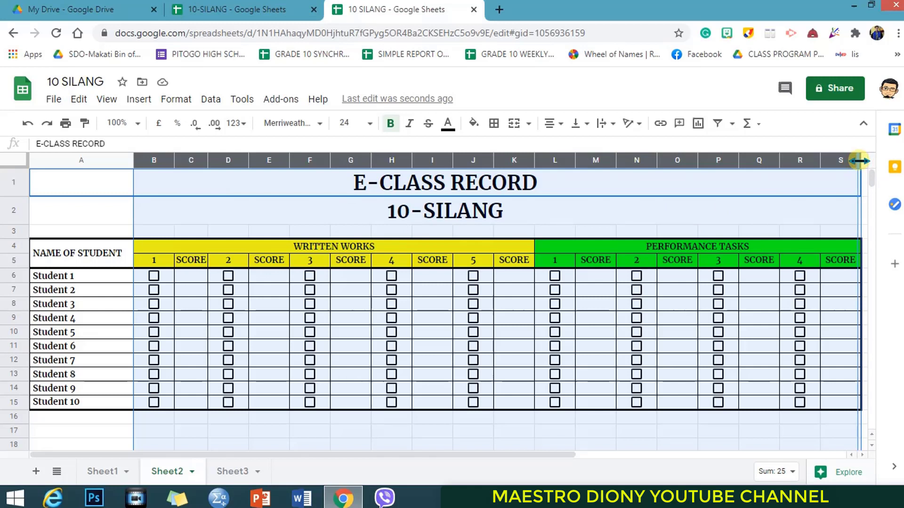
drag(859, 160, 853, 163)
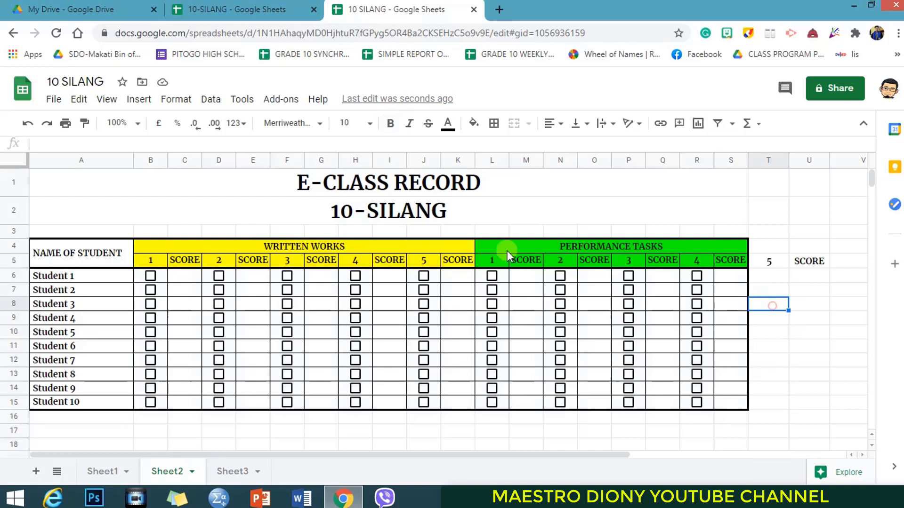
click(771, 305)
click(165, 160)
click(182, 159)
click(220, 160)
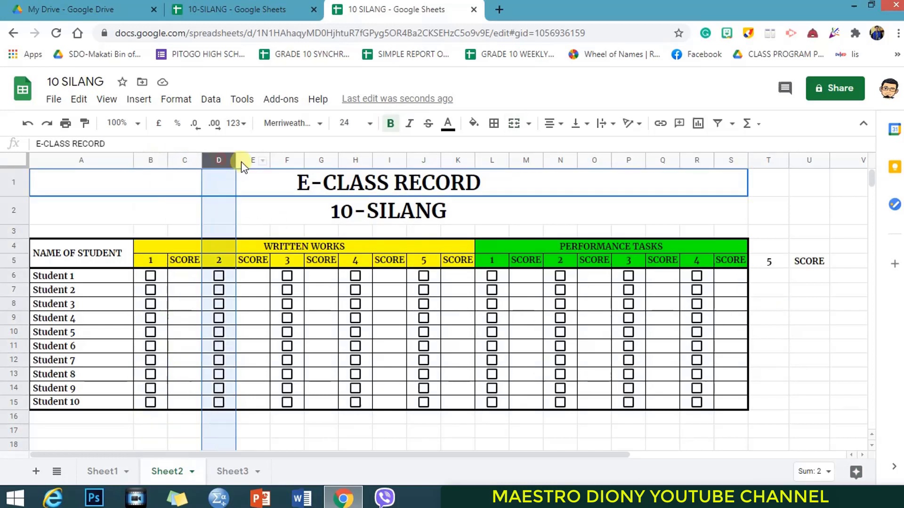
click(249, 159)
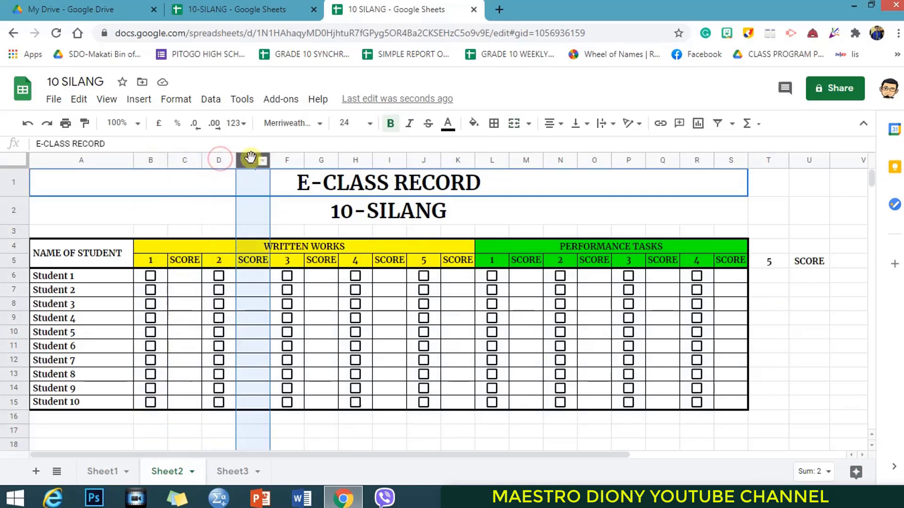
click(323, 289)
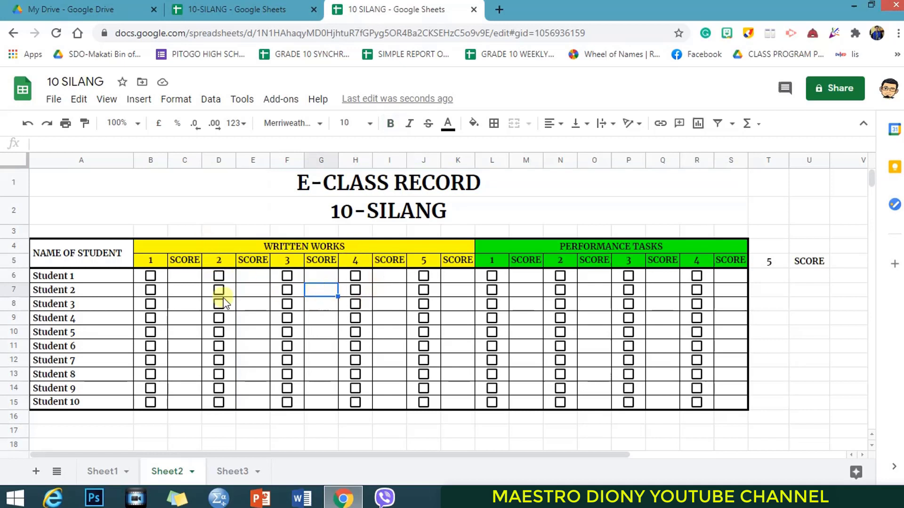
Step: Try centre and right alignment on the student names in A6 to A15, and return them to left alignment
click(92, 277)
drag(93, 277, 94, 401)
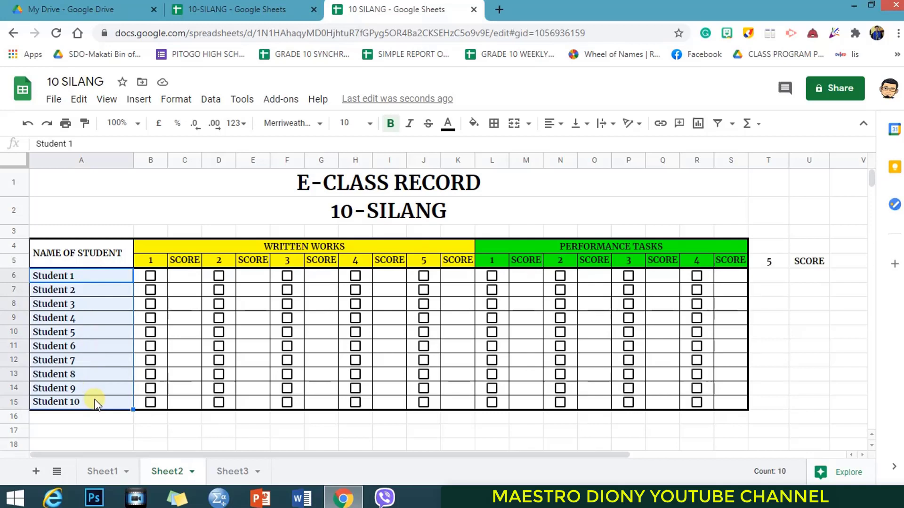
click(560, 123)
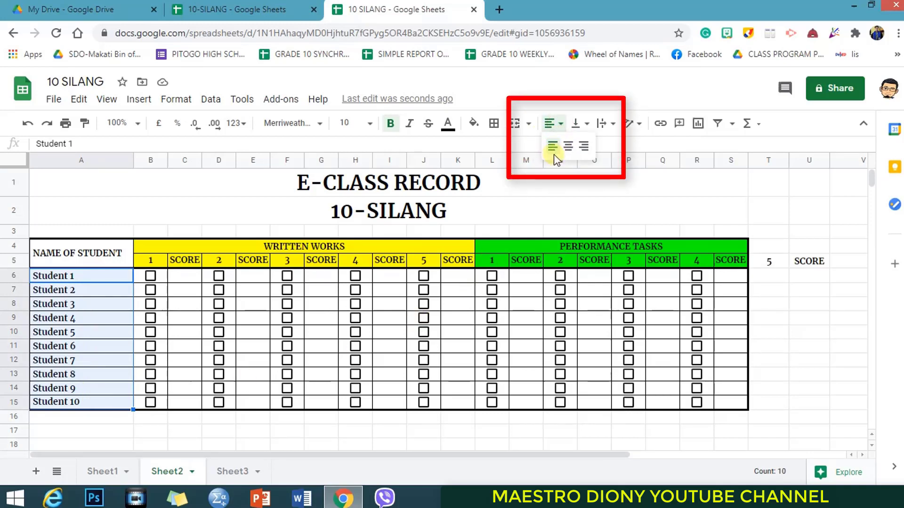
click(568, 147)
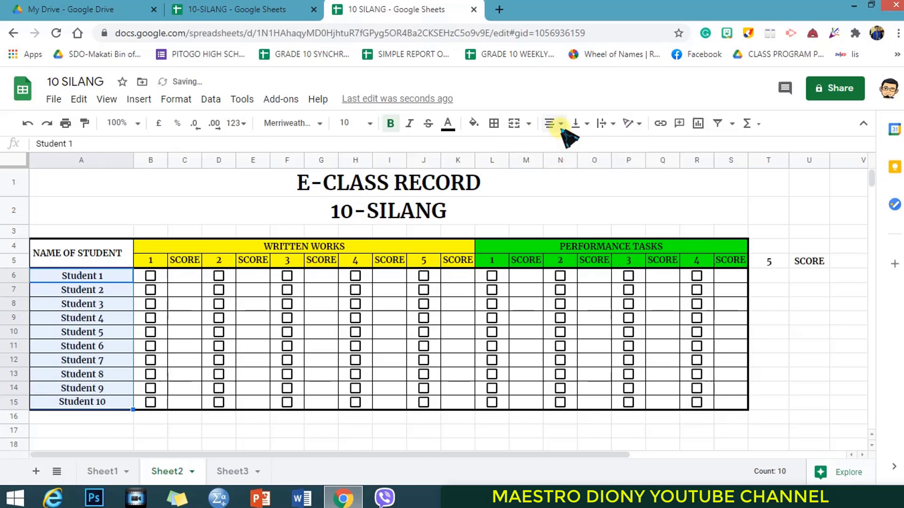
click(556, 123)
click(584, 146)
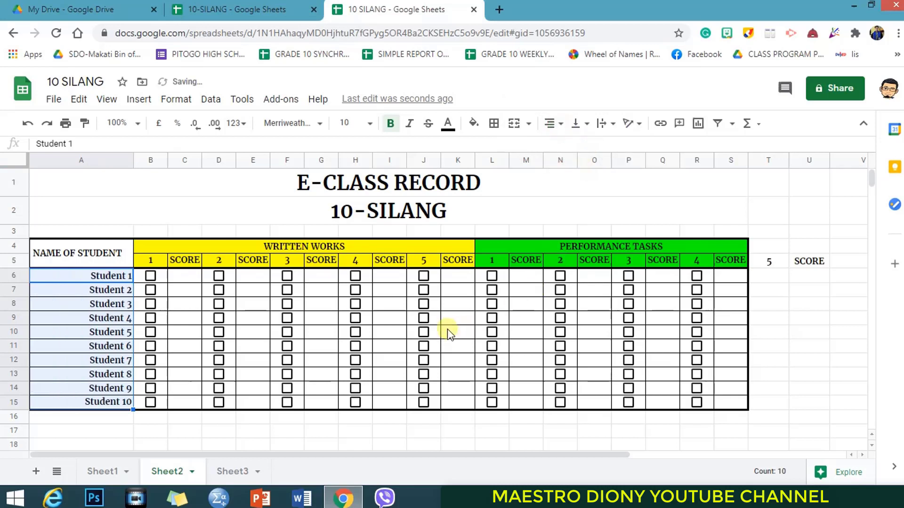
click(554, 124)
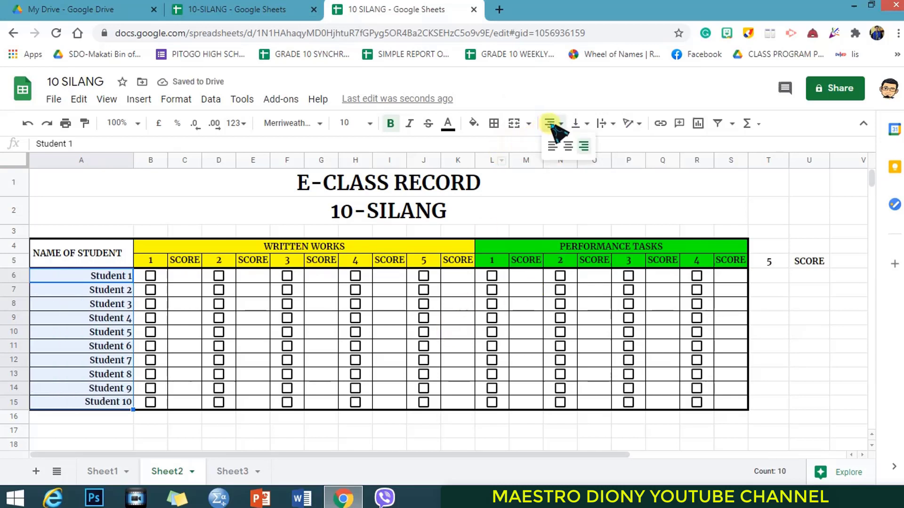
click(553, 145)
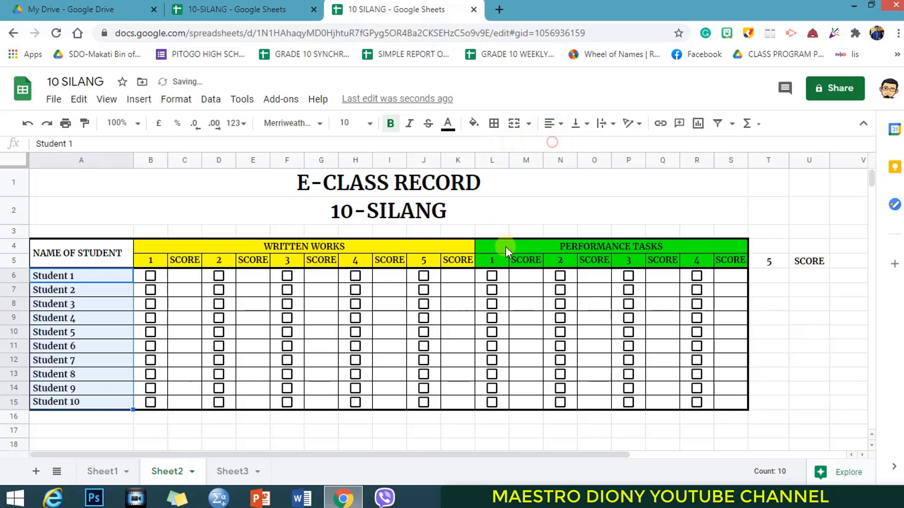
click(784, 316)
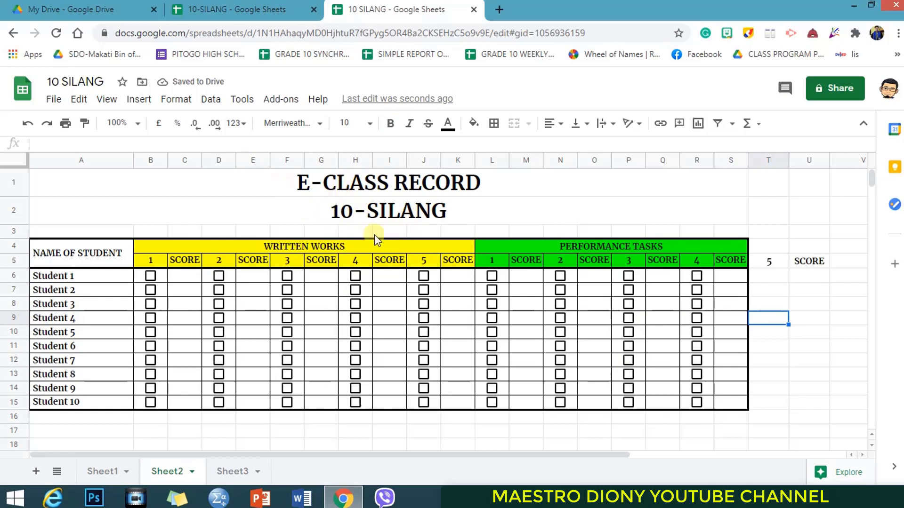
Step: Change the text colour of the 10-SILANG title in row 2 to blue
click(403, 214)
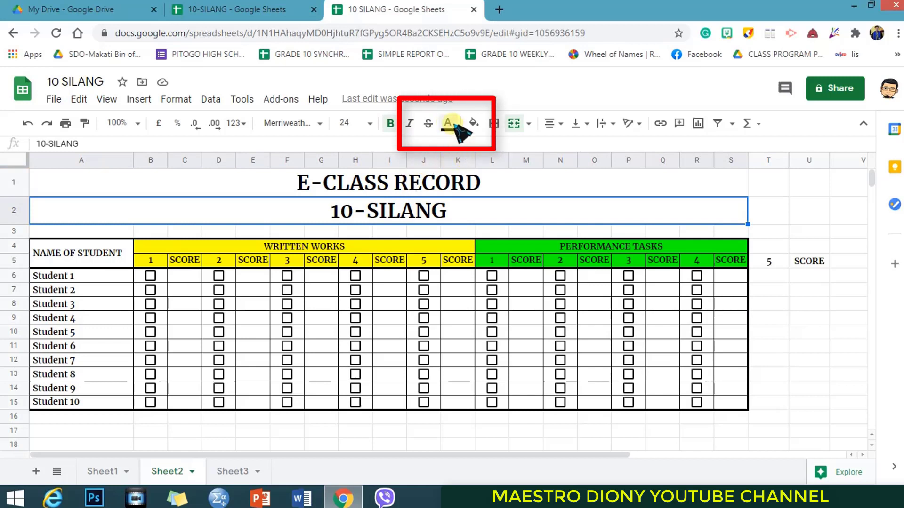
click(449, 125)
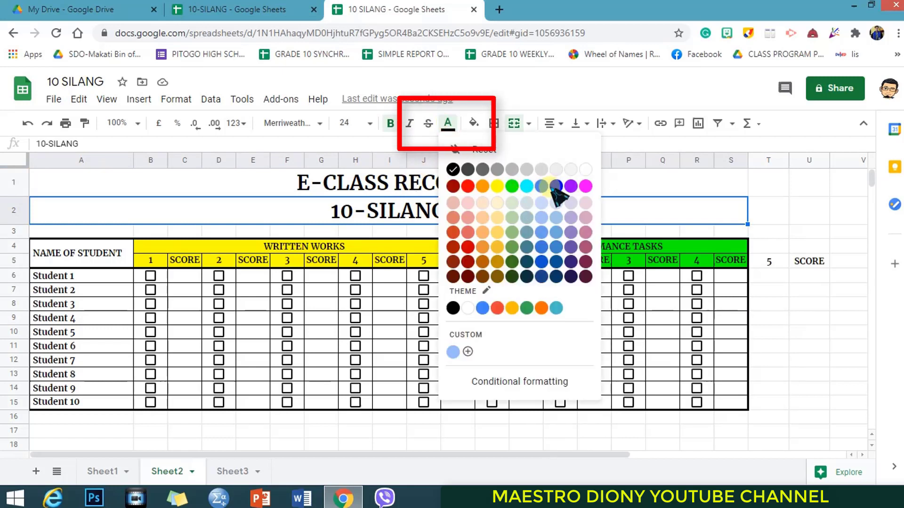
click(556, 186)
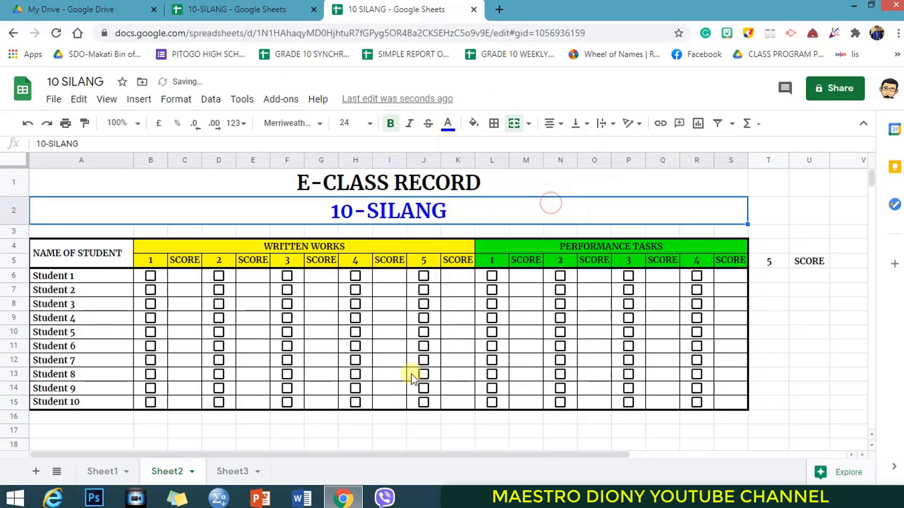
click(411, 335)
click(459, 328)
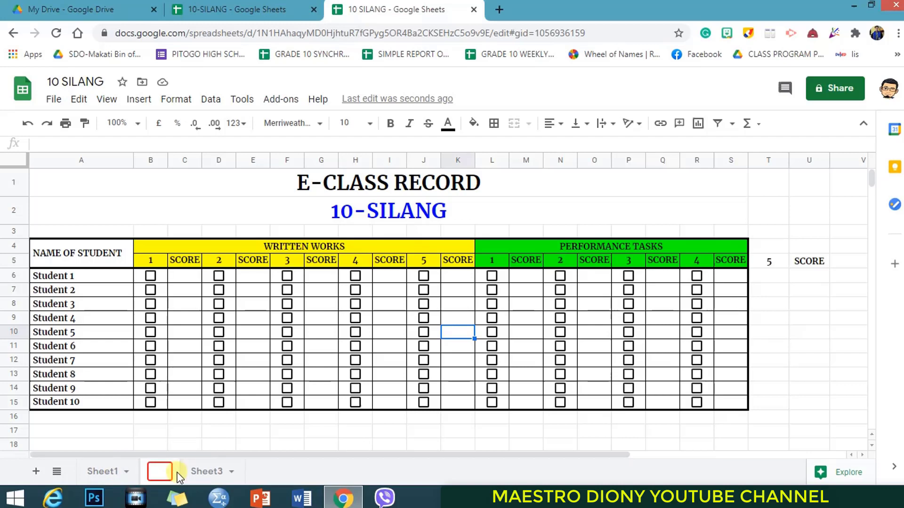
Step: Rename Sheet2 as ClassRecord and Sheet3 as Attendance
text(ClassRecord)
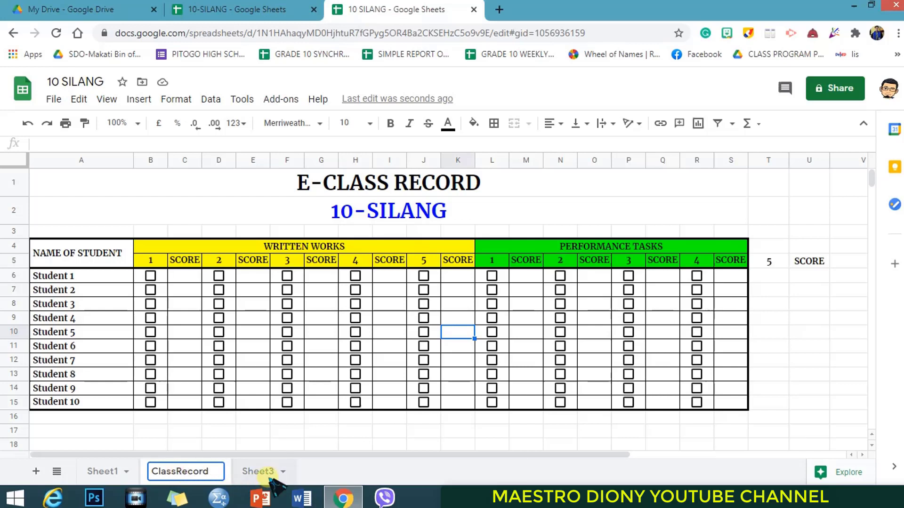
click(285, 431)
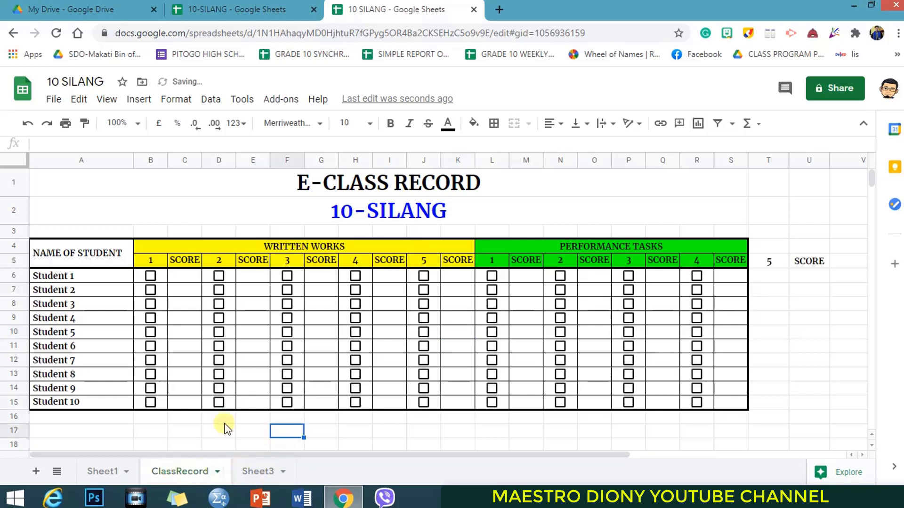
click(258, 472)
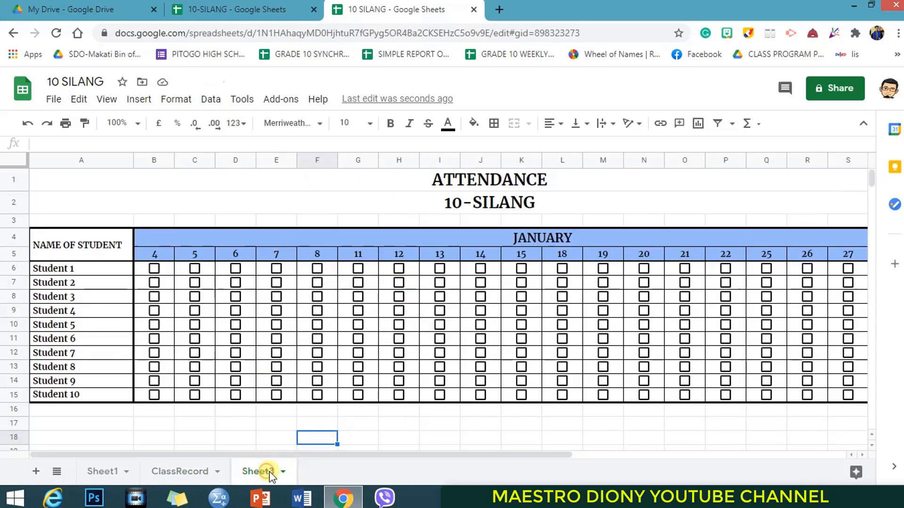
double_click(270, 473)
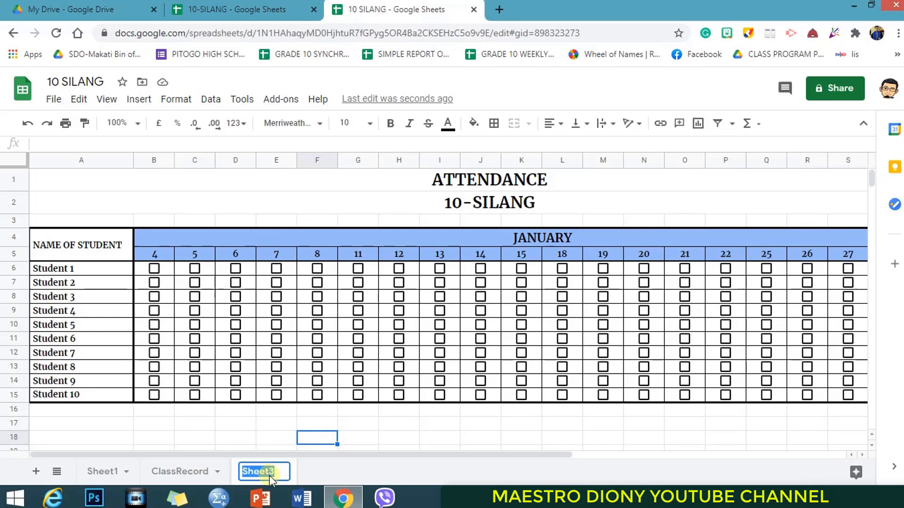
text(Atte)
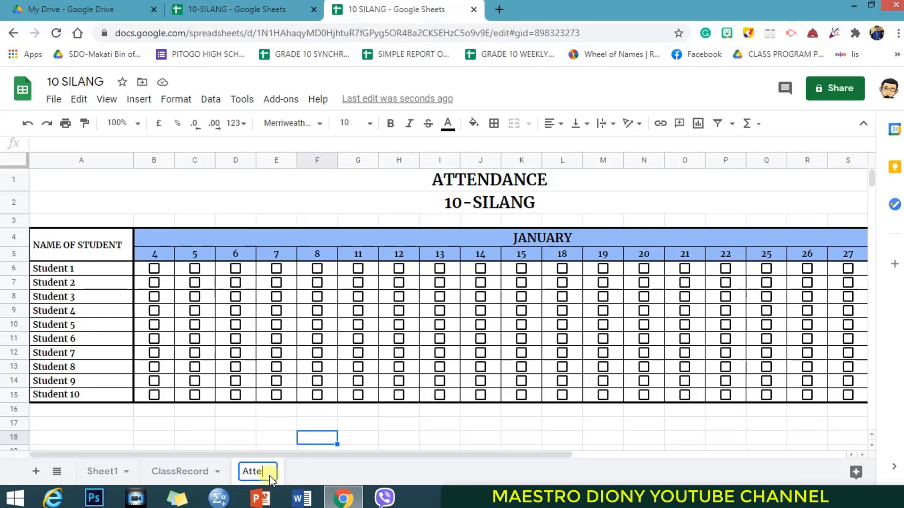
text(ndance)
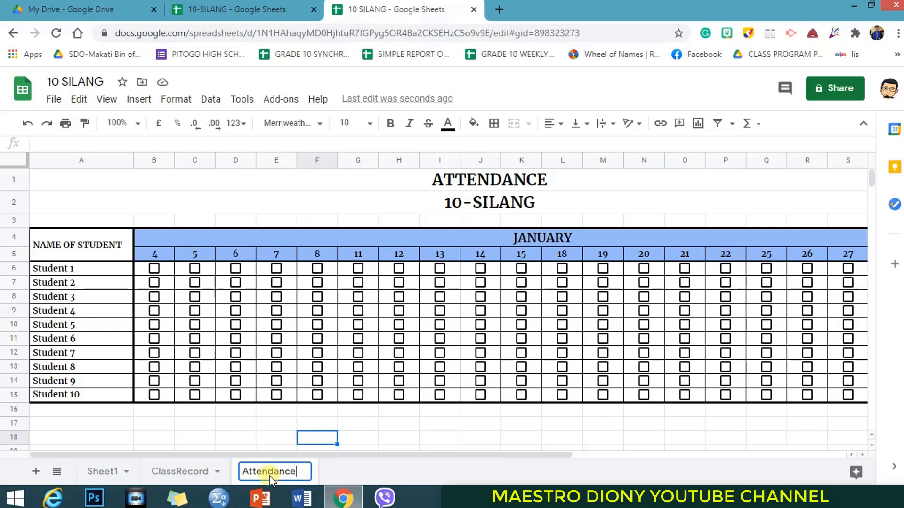
key(Return)
click(431, 422)
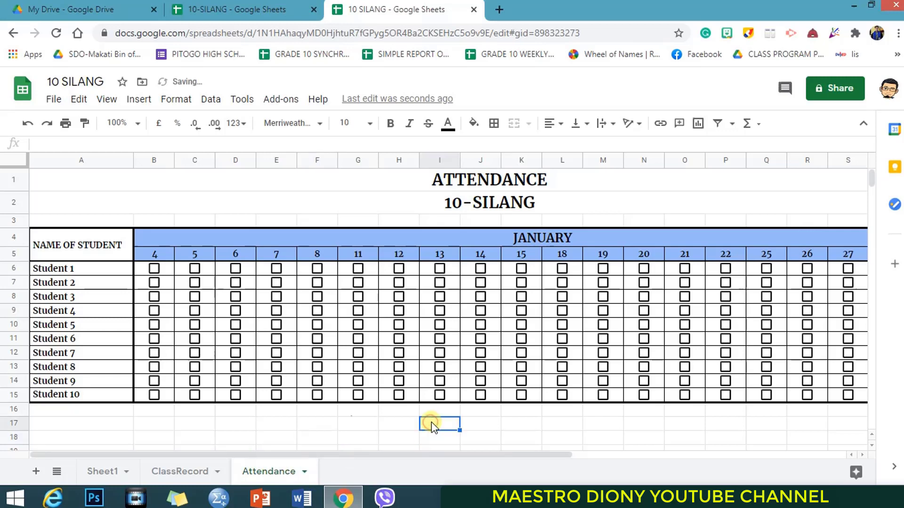
Step: On the ClassRecord sheet, set the height of row 6 (Student 1) to 30 pixels
click(181, 471)
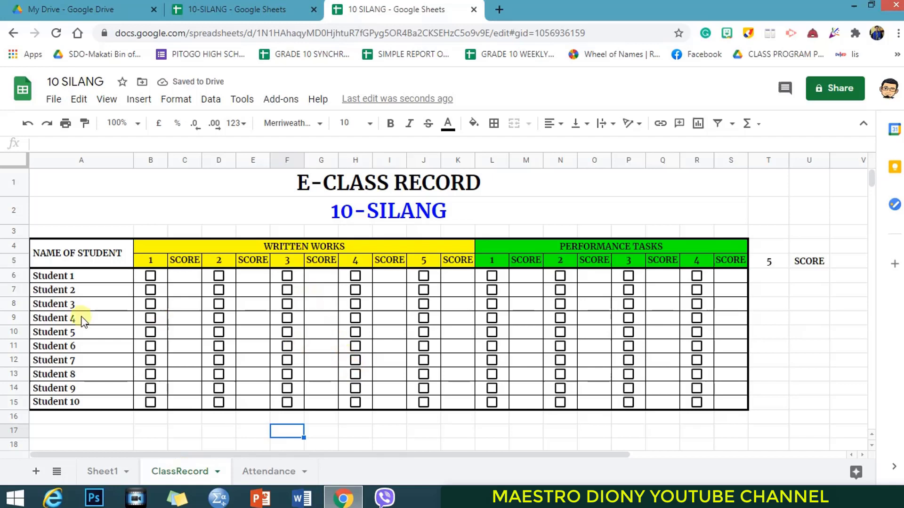
click(14, 275)
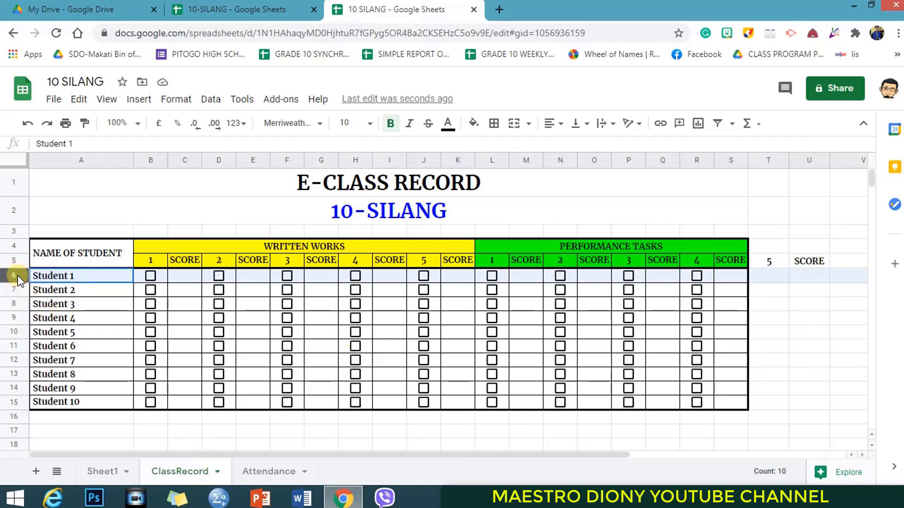
right_click(17, 274)
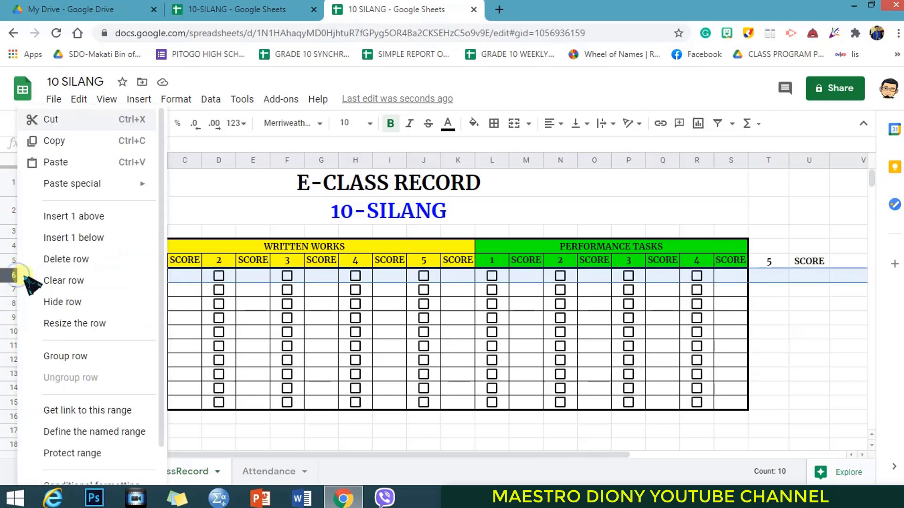
click(100, 324)
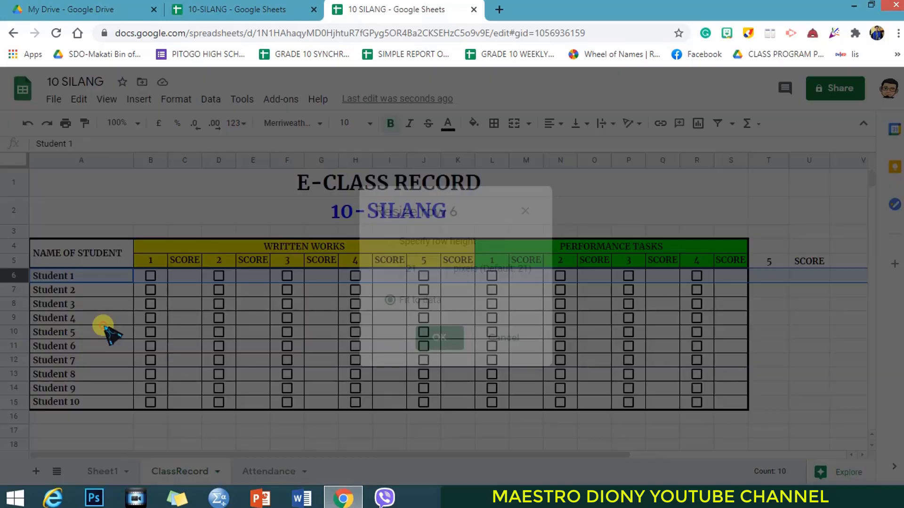
drag(433, 269, 394, 268)
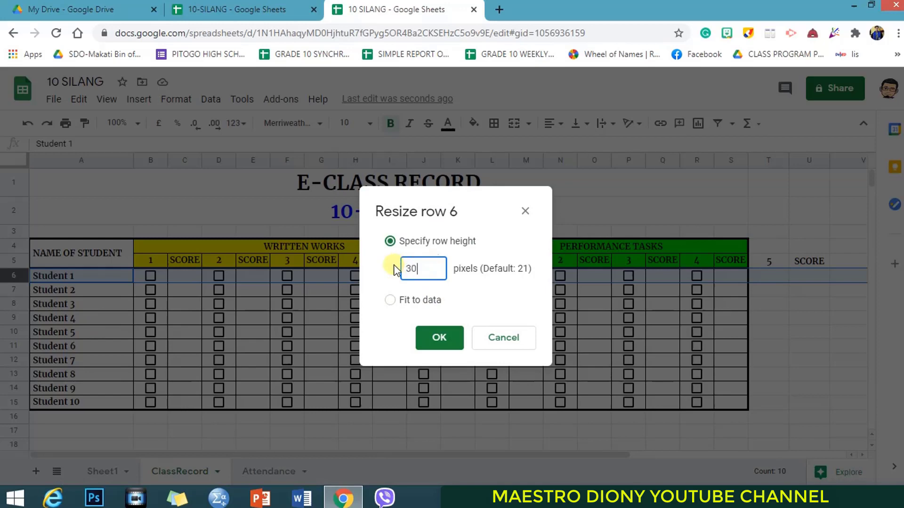
text(30)
key(Return)
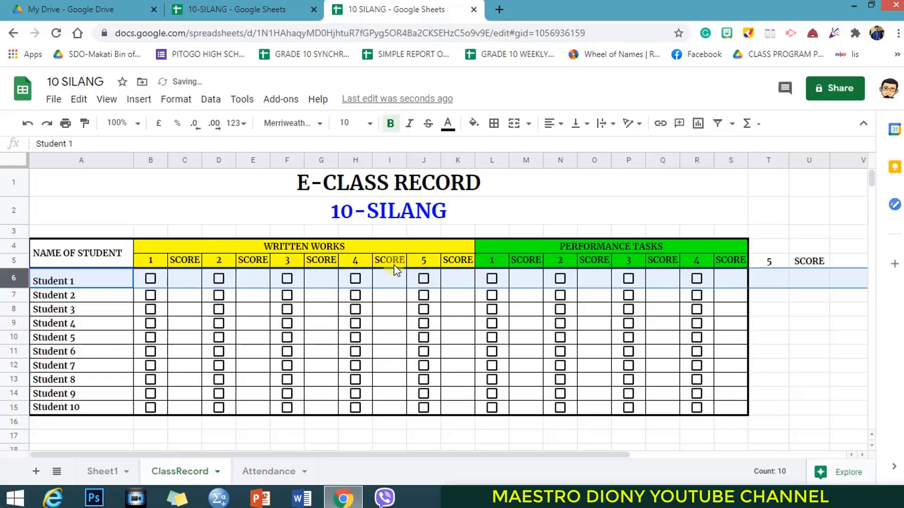
click(192, 297)
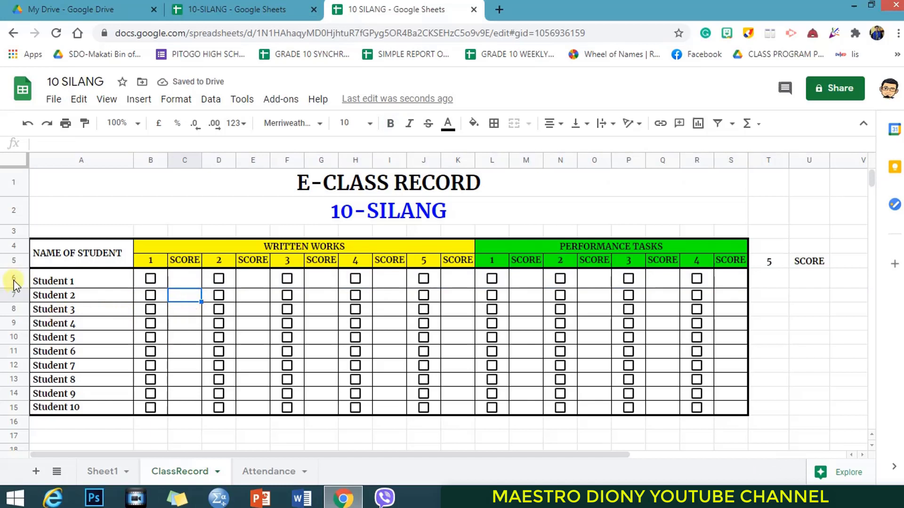
Step: Resize student rows 6 to 15 together to a row height of 30 pixels
drag(10, 282, 6, 406)
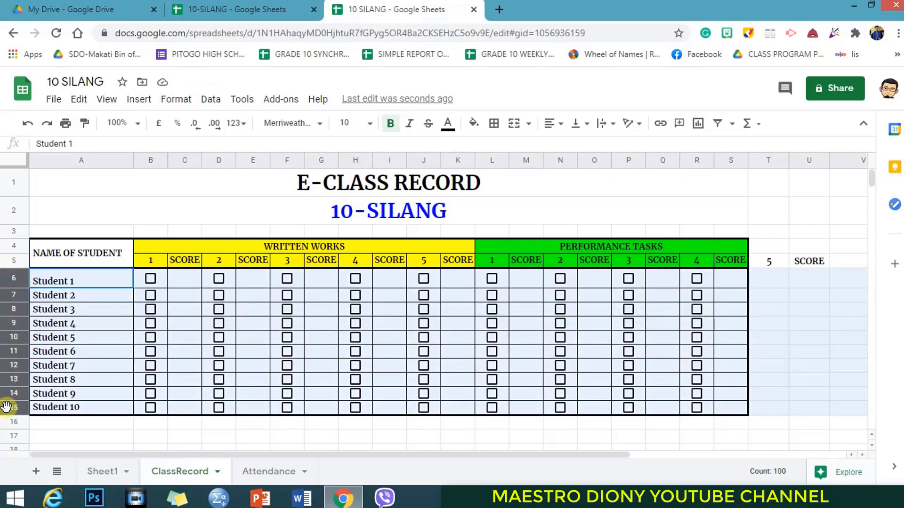
right_click(7, 379)
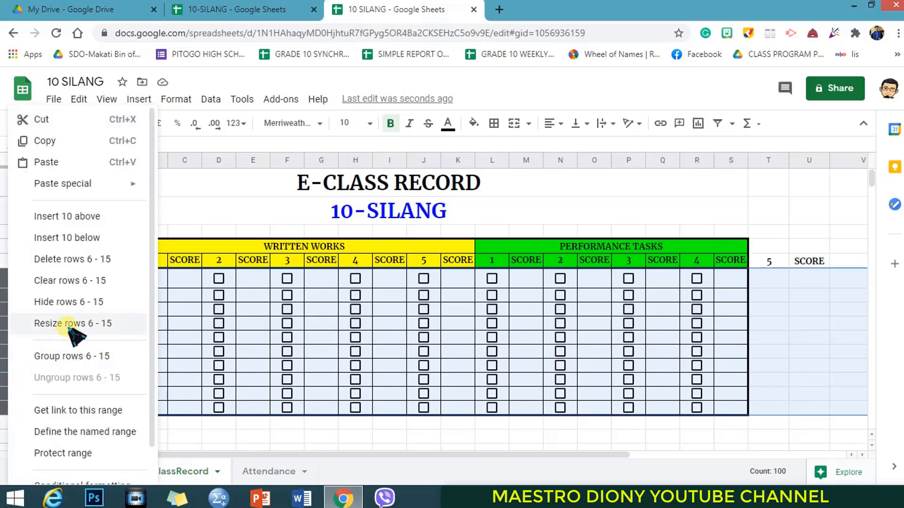
click(72, 324)
click(430, 270)
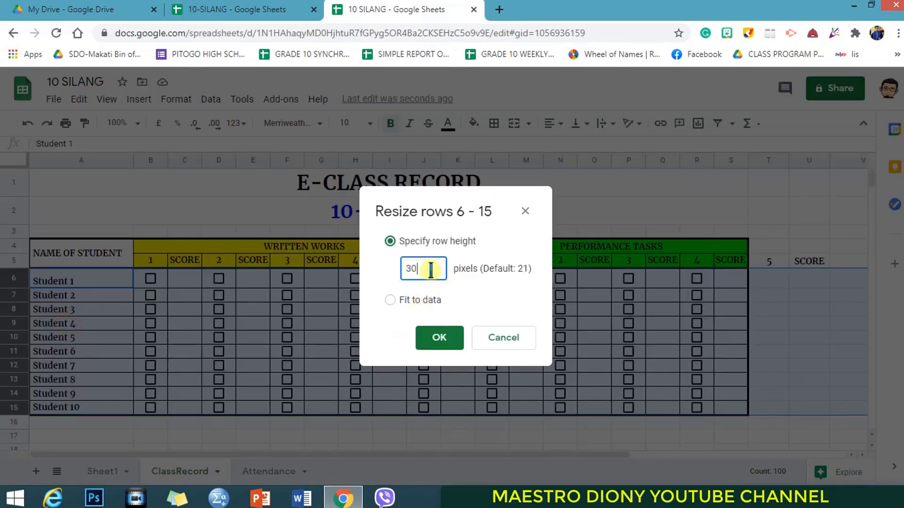
click(438, 338)
scroll(335, 335, down, 2)
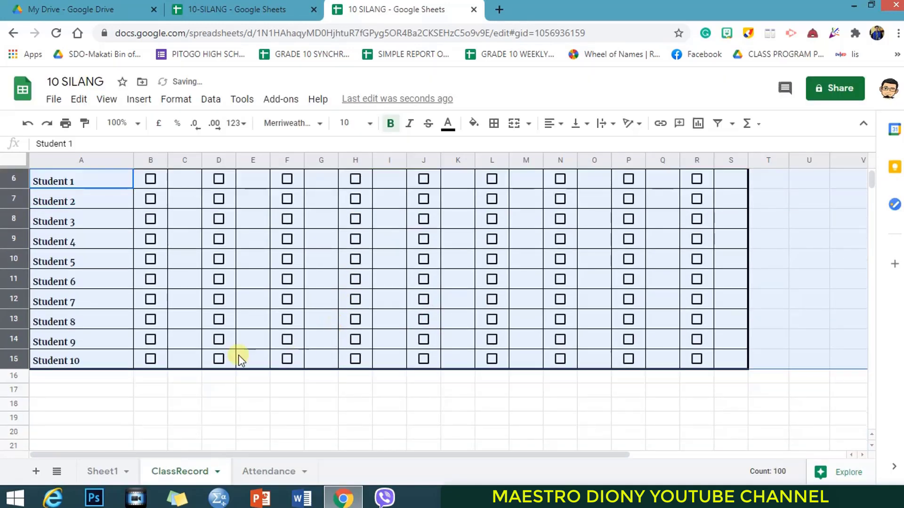
click(238, 379)
scroll(238, 385, up, 3)
scroll(105, 306, down, 2)
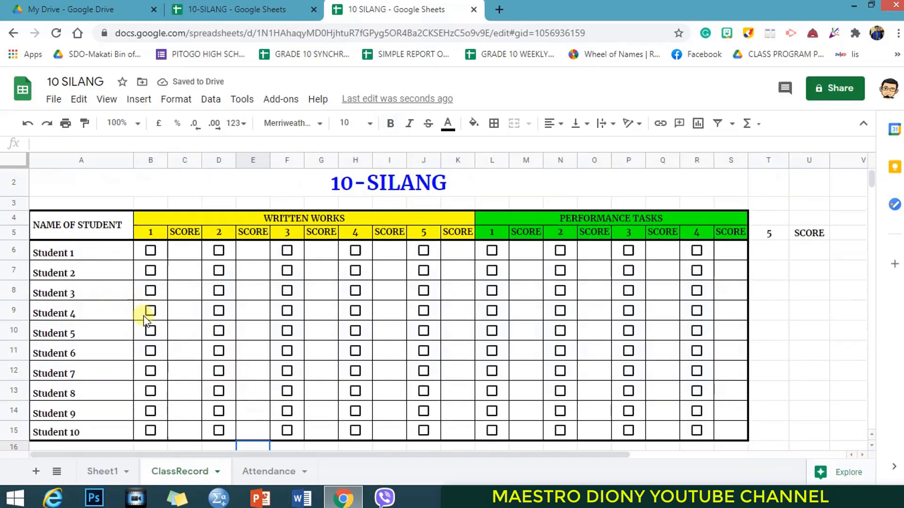
scroll(150, 321, up, 3)
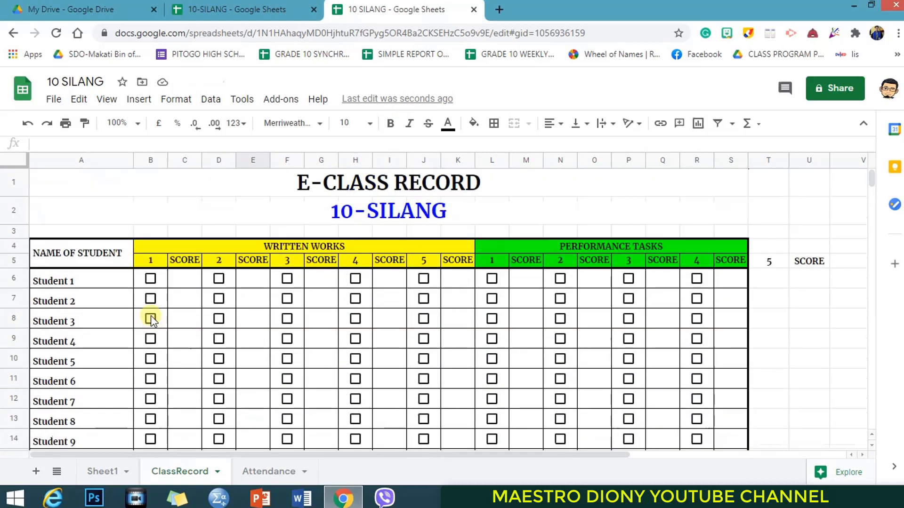